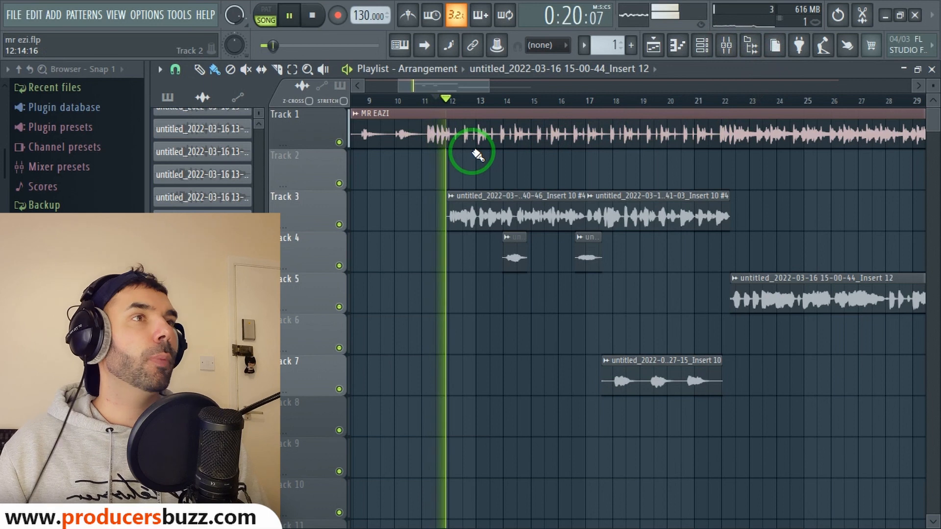
- Enable the effects on the main vocals mixer track and play back the vocal section of the arrangement
left_click_drag(488, 86, 473, 91)
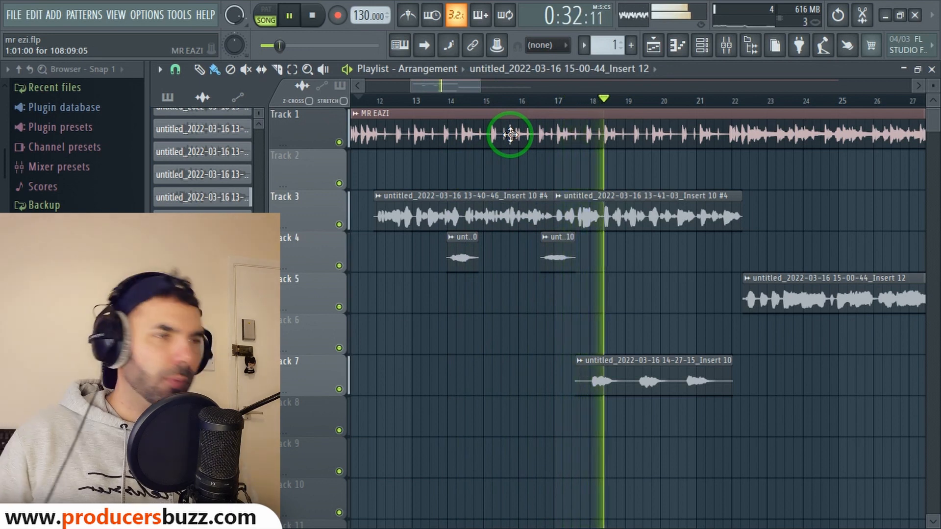
key("space")
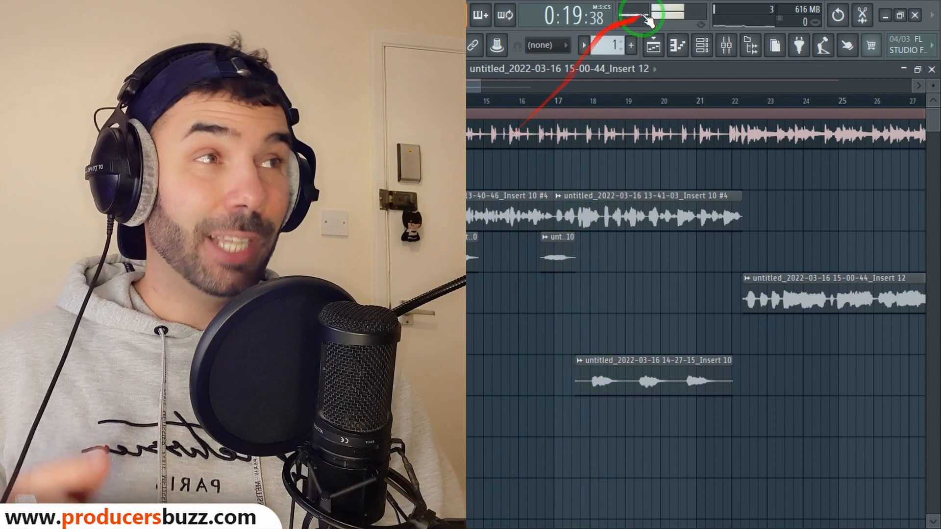
left_click(727, 46)
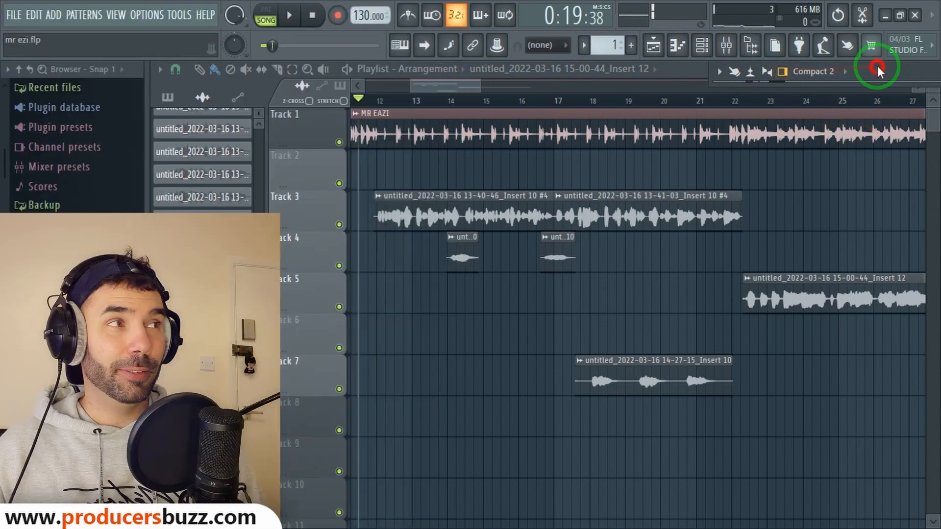
left_click(877, 67)
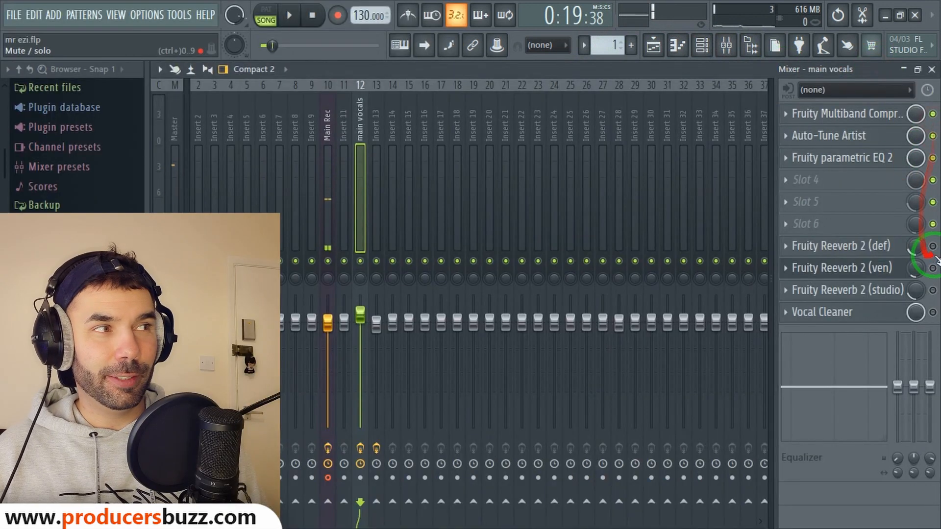
left_click(904, 69)
key("space")
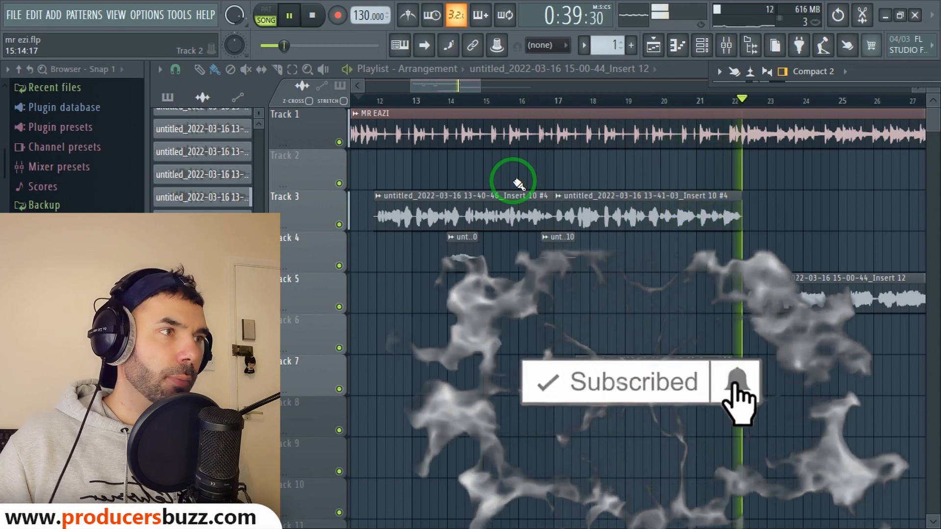
key("space")
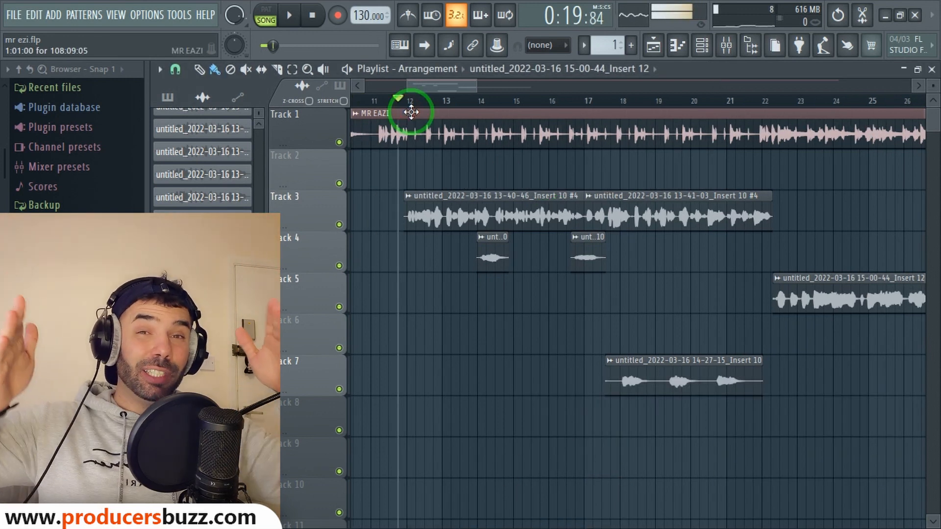
- Open the Soundgoodizer effect on the Main Rec mixer track and toggle it
left_click_drag(461, 97, 443, 85)
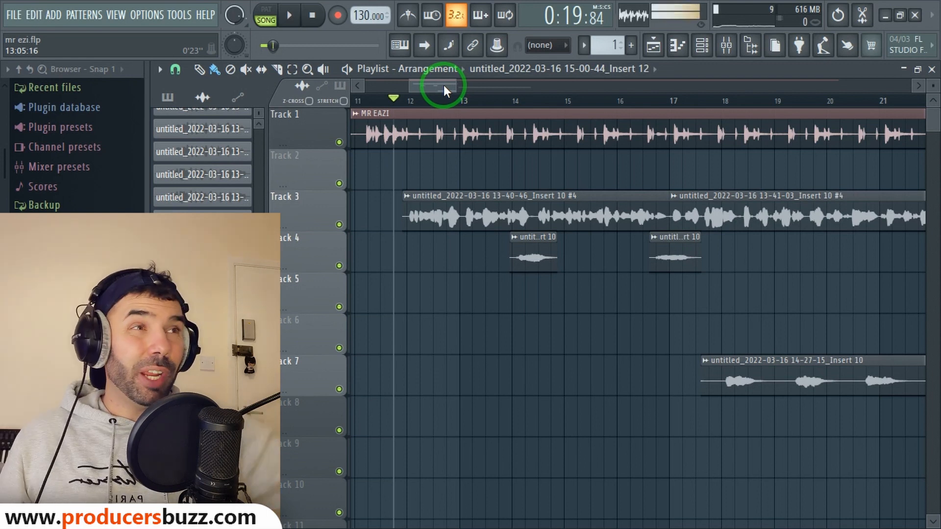
left_click_drag(457, 86, 472, 86)
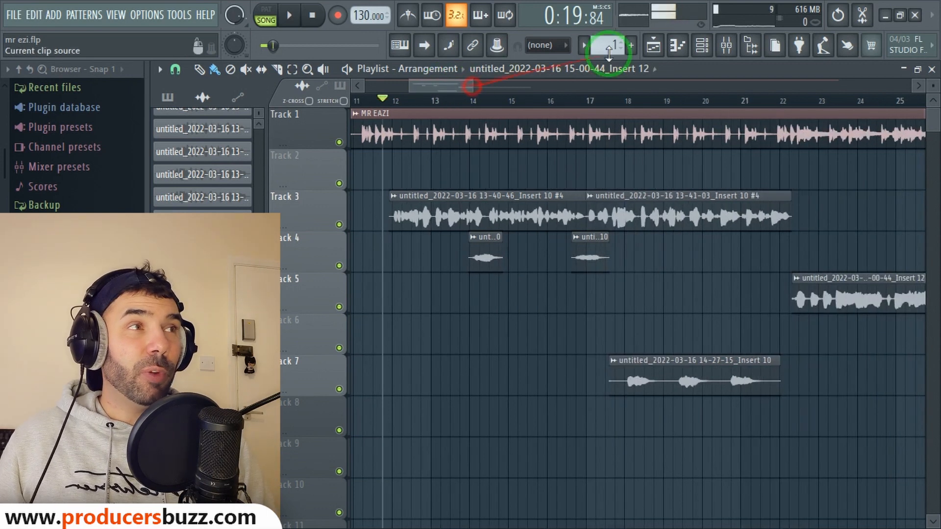
left_click(726, 43)
double_click(865, 77)
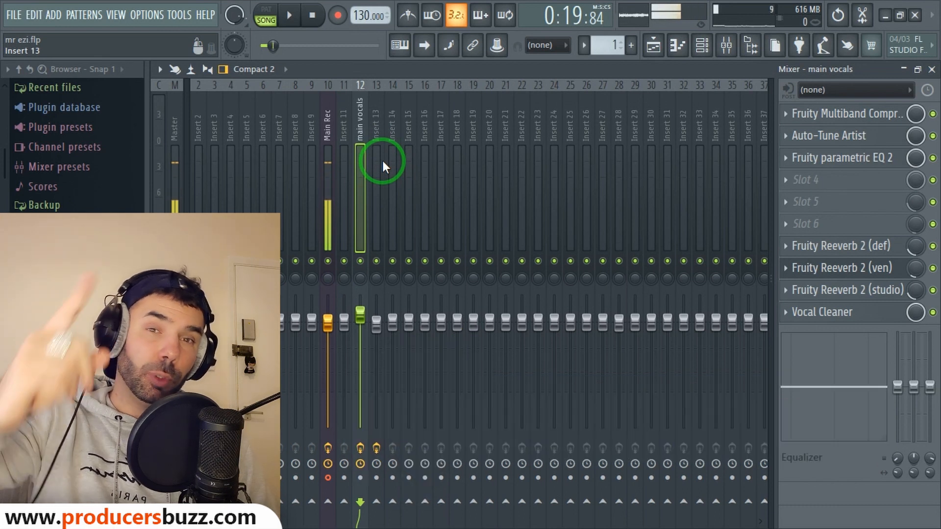
left_click(323, 130)
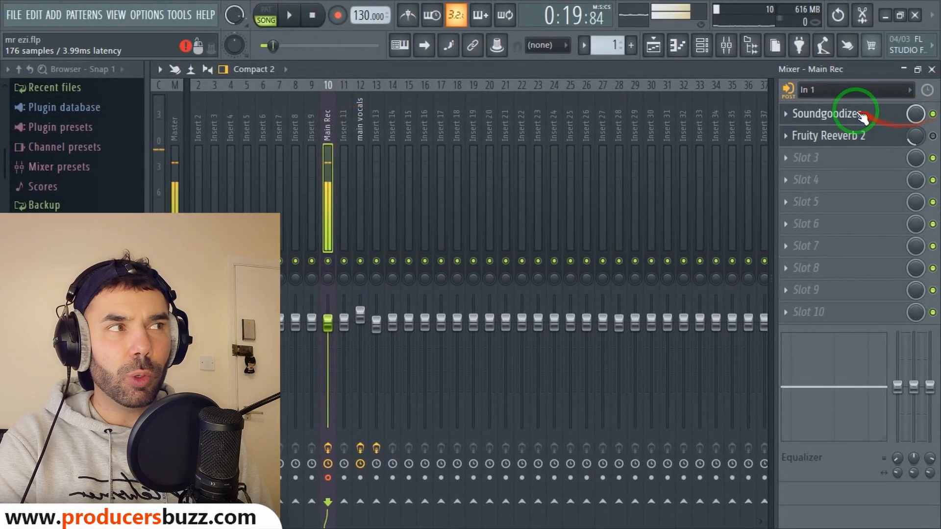
left_click(858, 113)
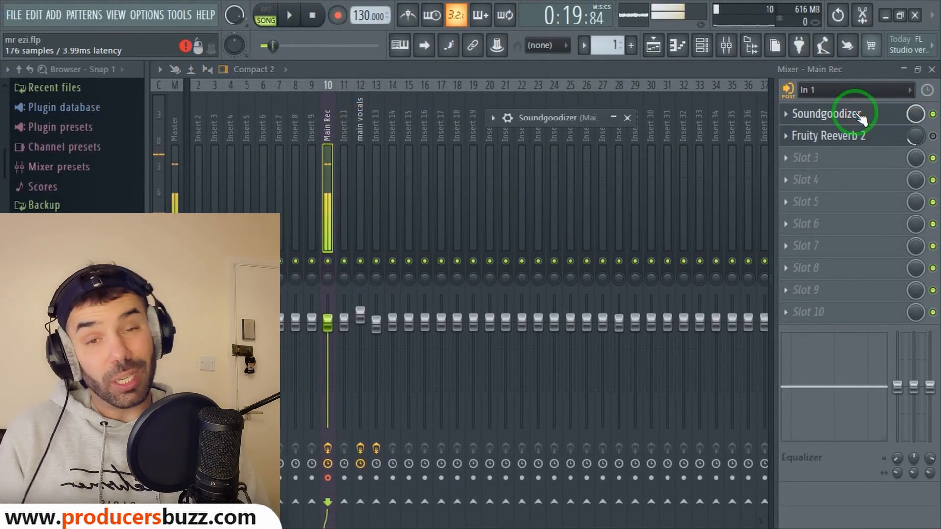
left_click(933, 113)
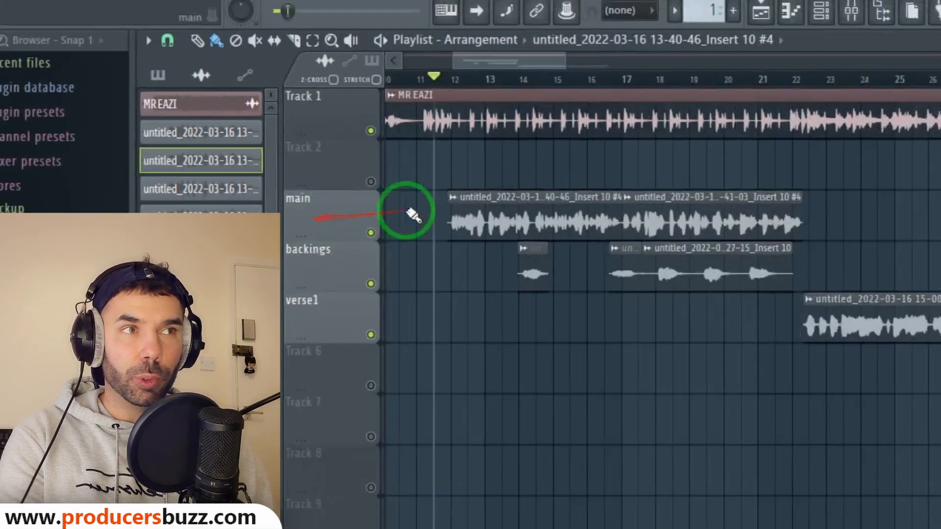
- Mute the backings and verse1 playlist tracks and play the main vocal from about bar 12
left_click(339, 266)
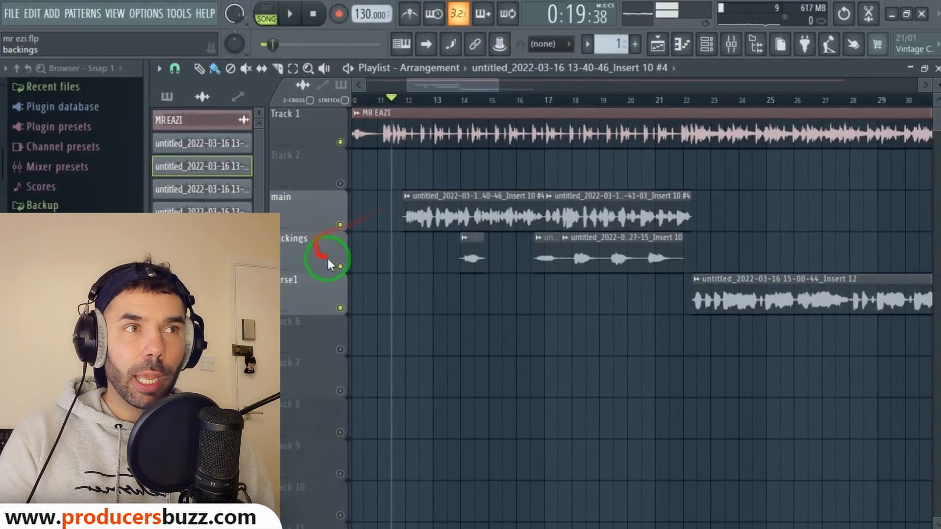
left_click(338, 307)
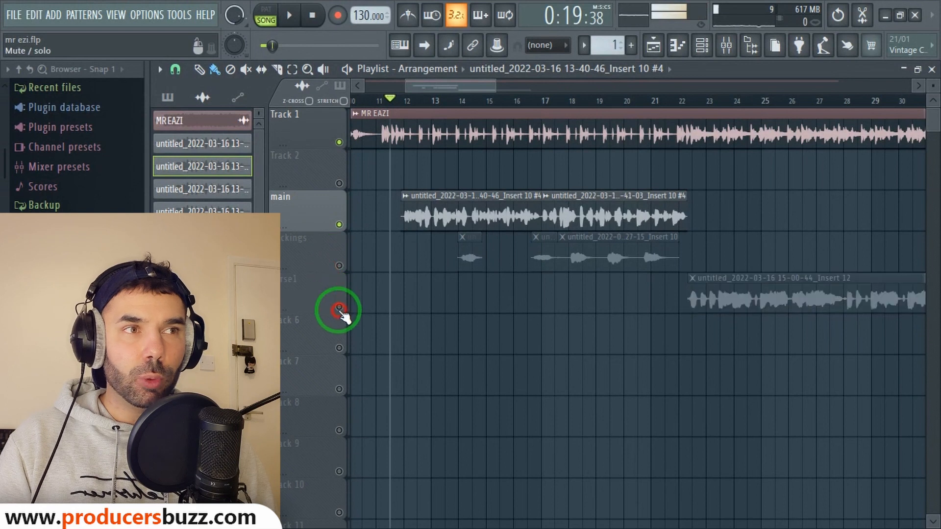
left_click(404, 102)
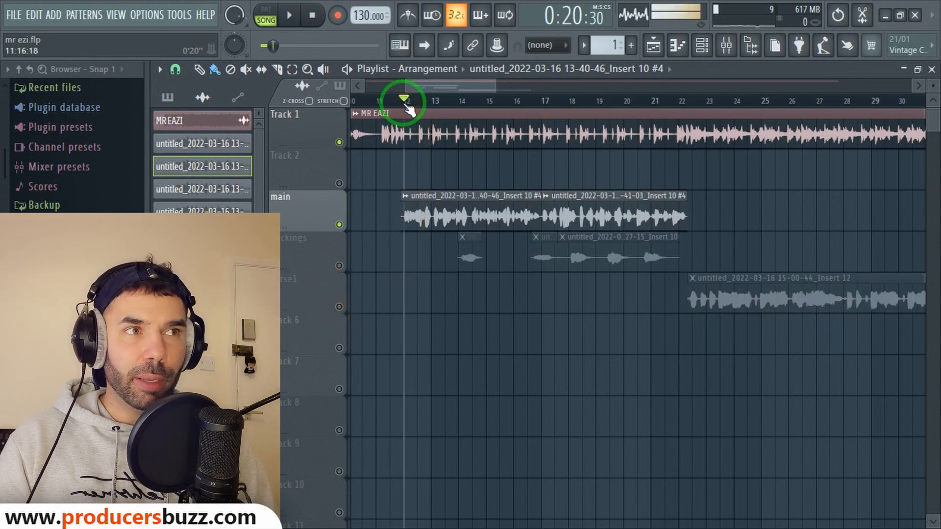
key("space")
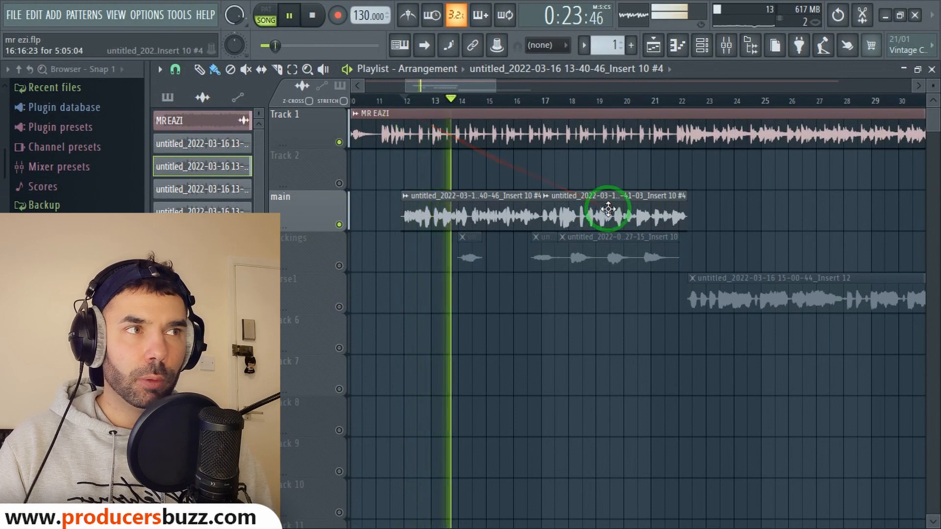
key("space")
- Check which mixer track the first main vocal clip is routed to in its channel settings
double_click(537, 217)
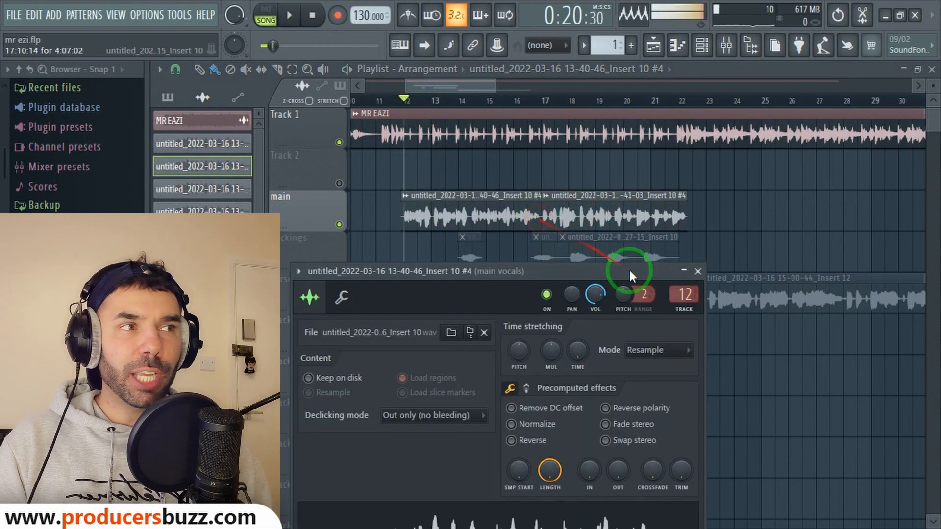
left_click_drag(633, 266, 610, 135)
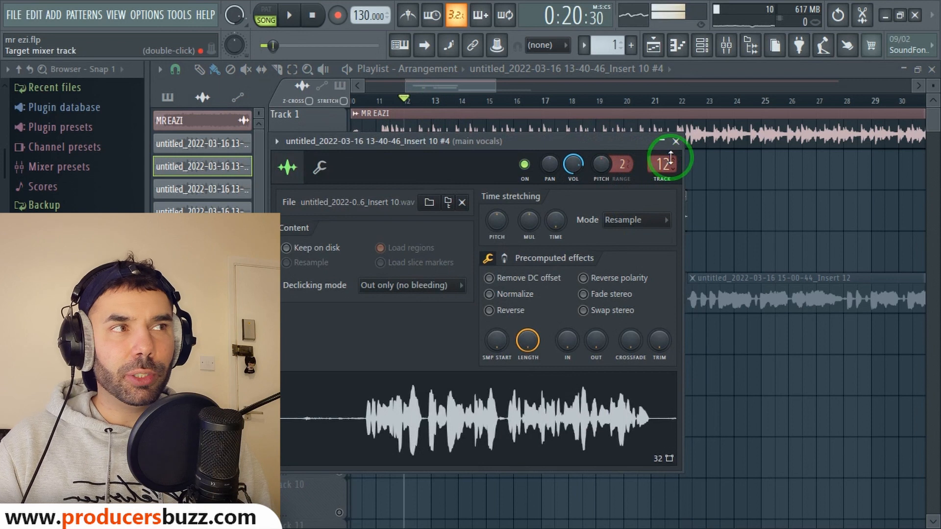
left_click(676, 142)
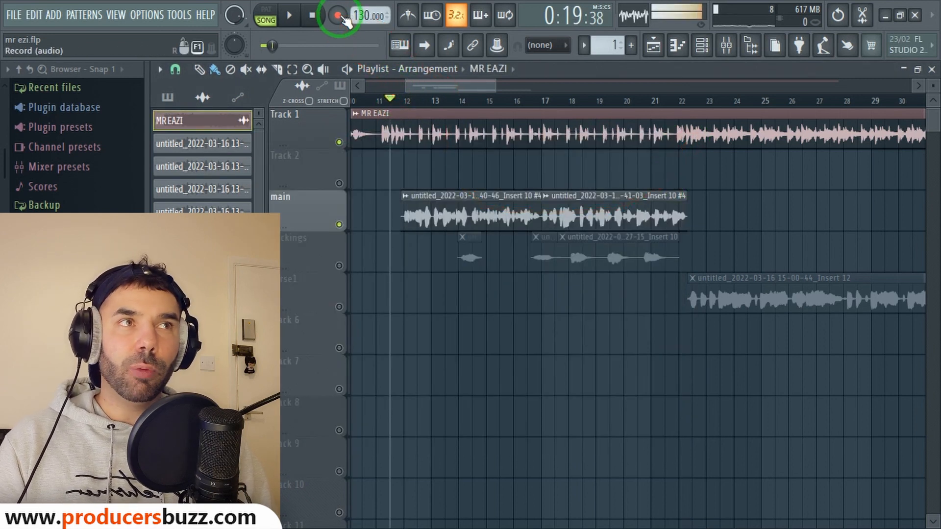
- Record a short vocal take over the beat from about bar 11 with the main track muted
left_click(293, 19)
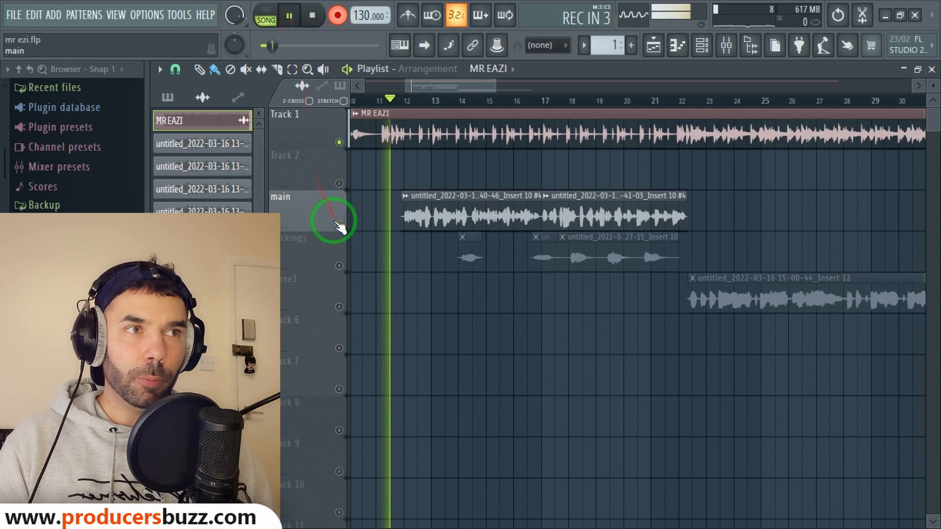
left_click(432, 190)
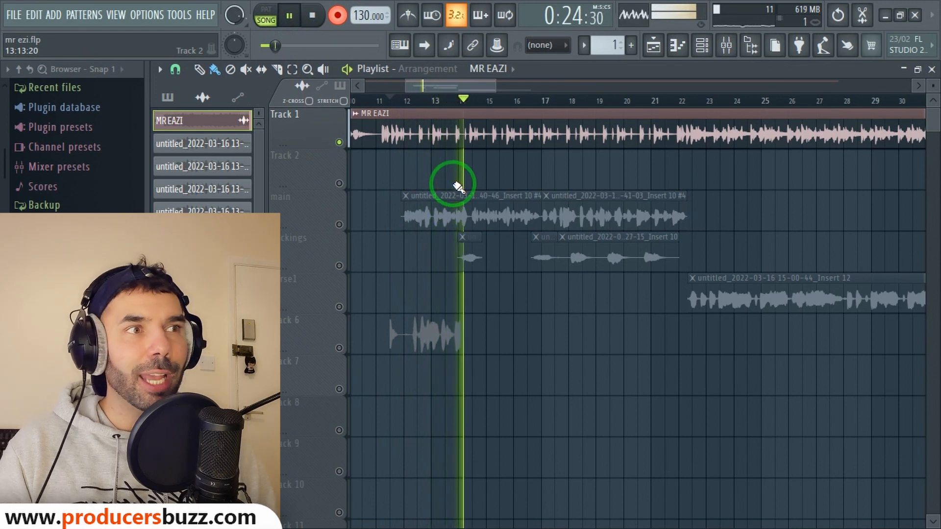
key("space")
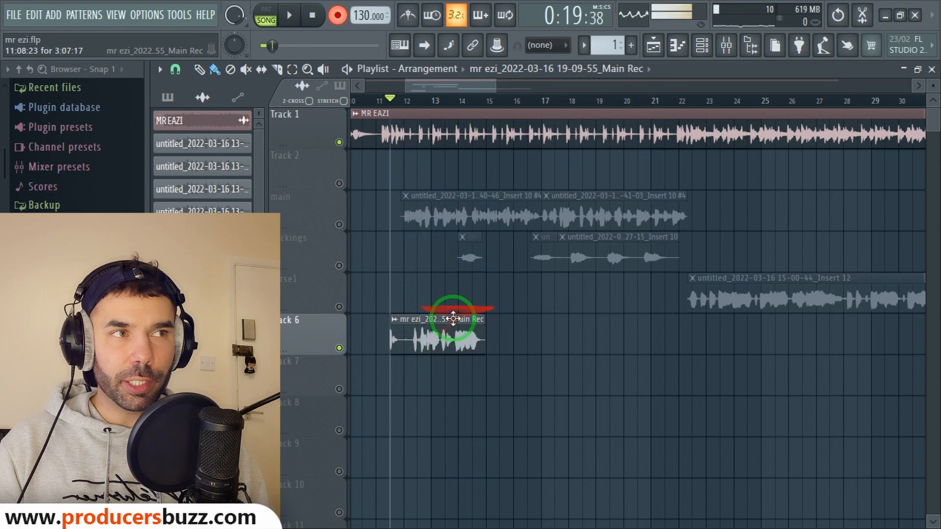
- Route the newly recorded clip on track 6 to mixer track 12, main vocals, and play it back
key("space")
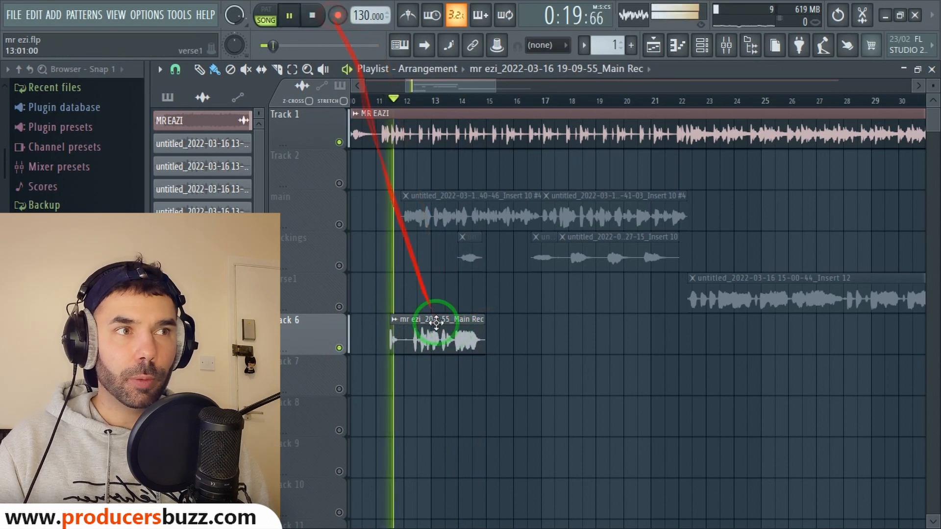
double_click(437, 336)
key("space")
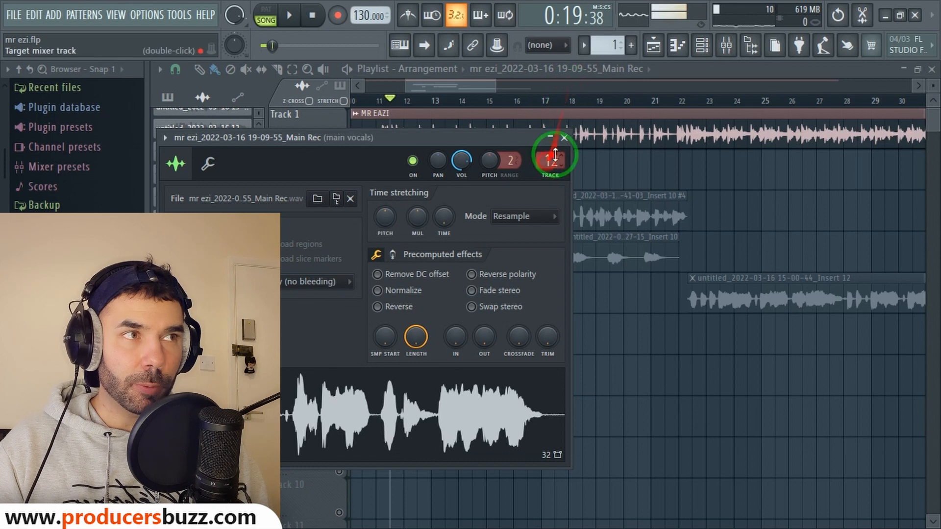
left_click(564, 138)
key("space")
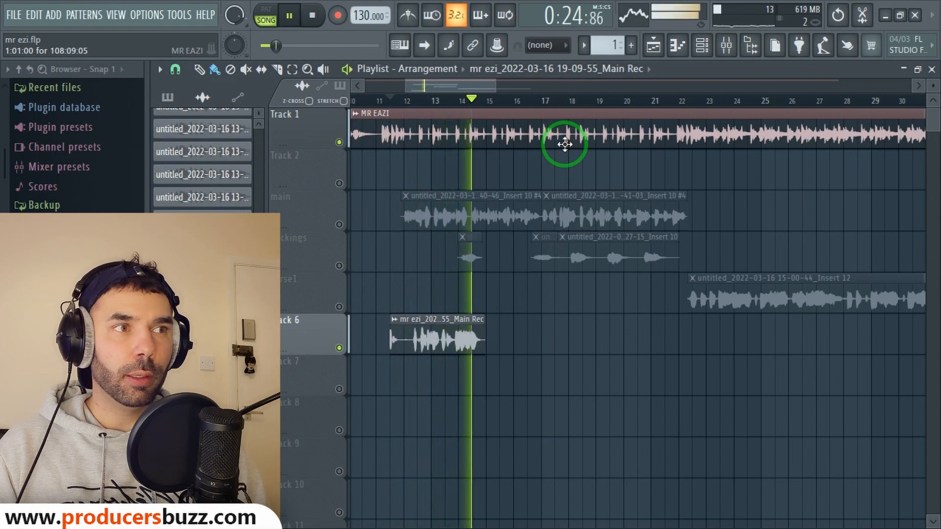
key("space")
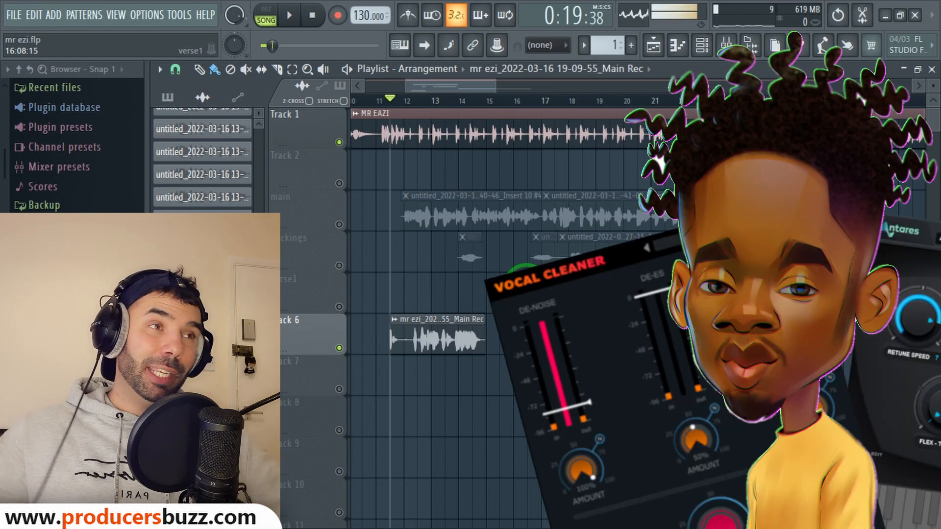
- Disable every effect on the main vocals mixer track except the Fruity Multiband Compressor
left_click(726, 45)
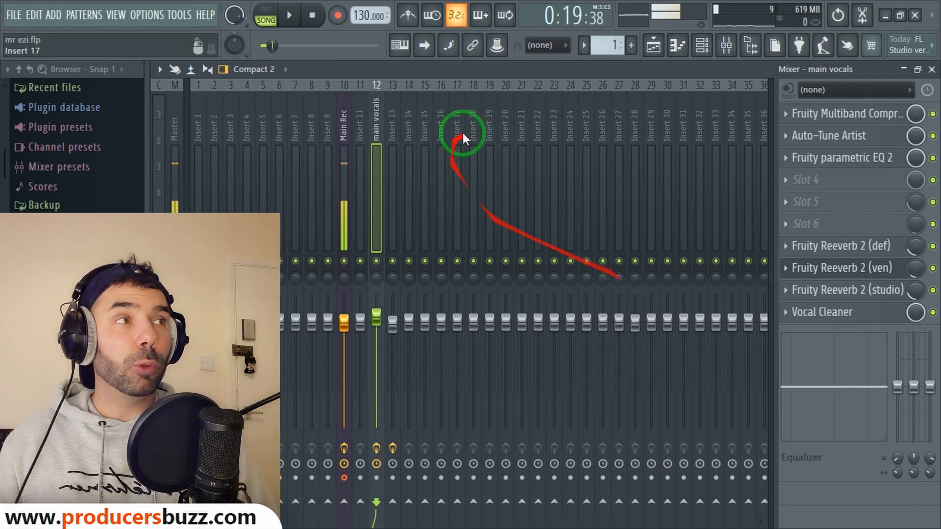
left_click(342, 143)
left_click(374, 143)
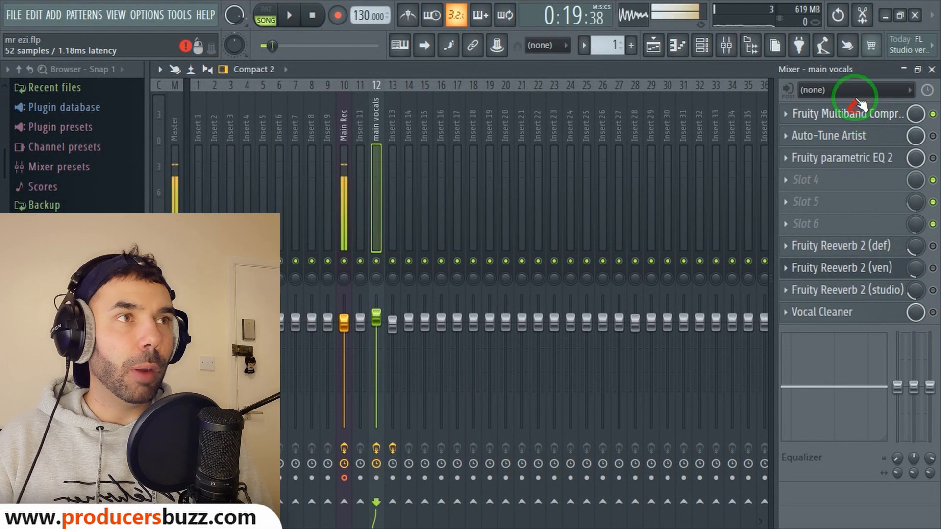
left_click(931, 70)
- Delete the recorded clip from track 6 and unmute the main vocal track
left_click_drag(493, 80, 452, 190)
right_click(507, 349)
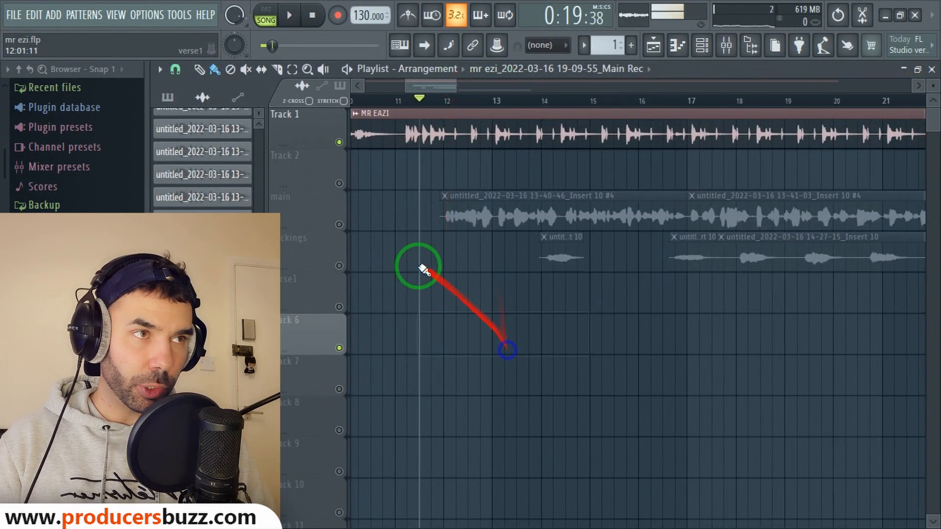
left_click(339, 225)
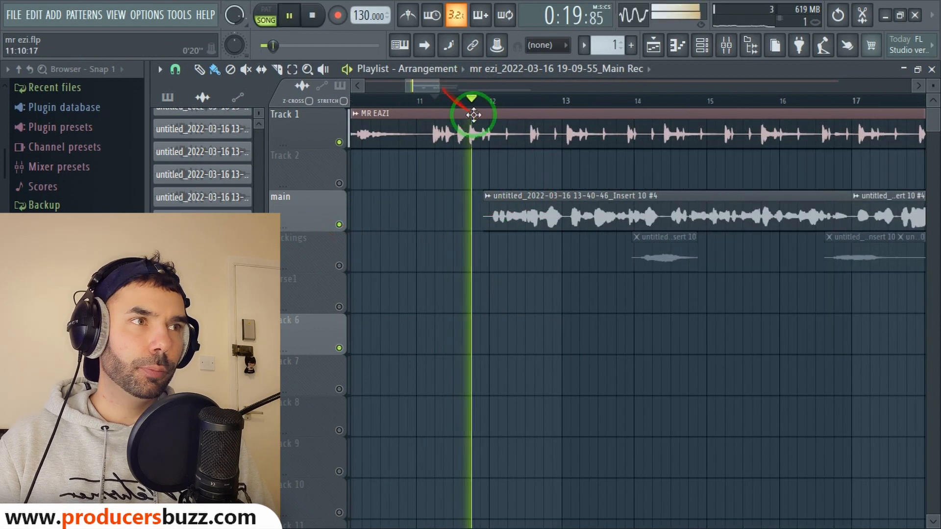
key("space")
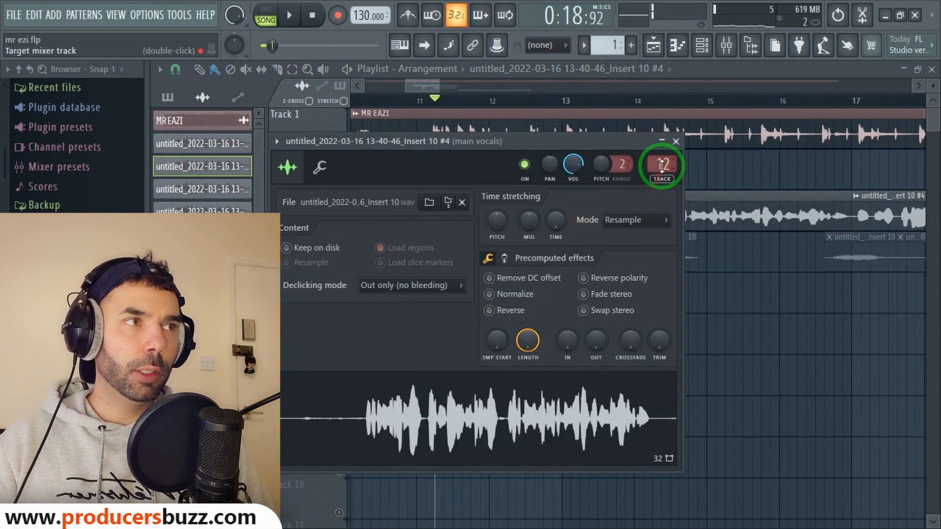
- Examine the Fruity Multiband Compressor settings on the main vocals mixer track the clip is routed to
double_click(662, 162)
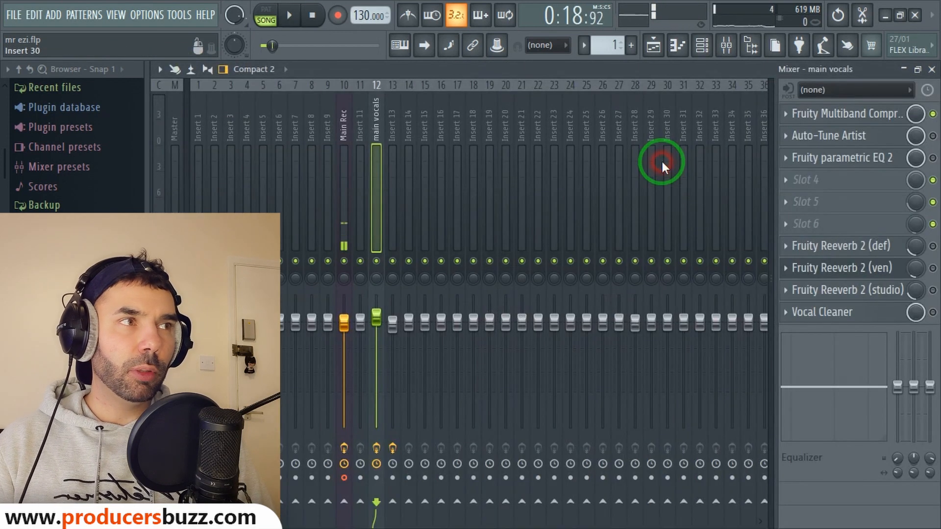
left_click(855, 119)
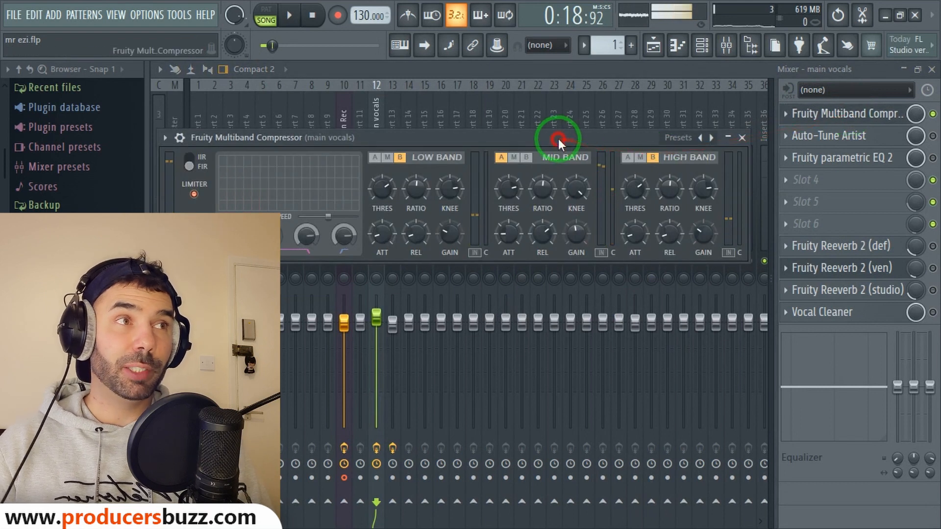
left_click_drag(558, 140, 567, 134)
left_click_drag(411, 132, 424, 132)
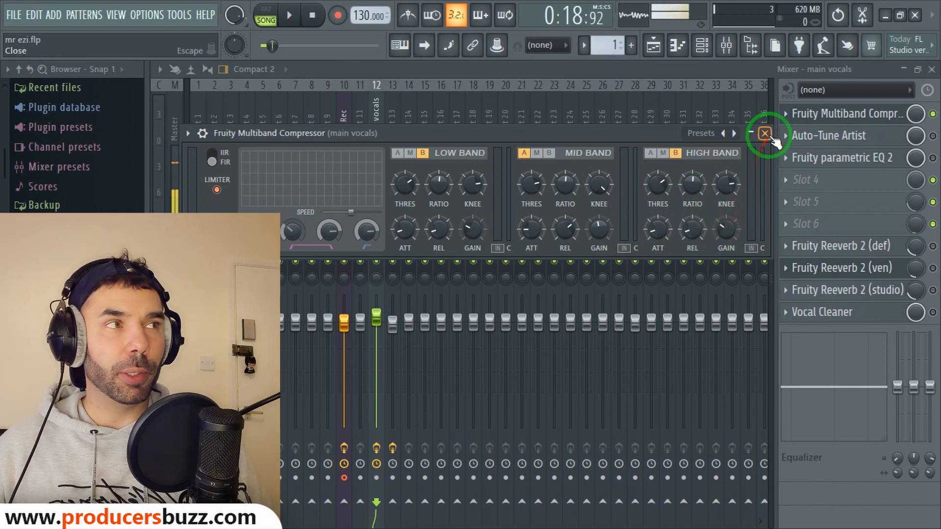
left_click(764, 133)
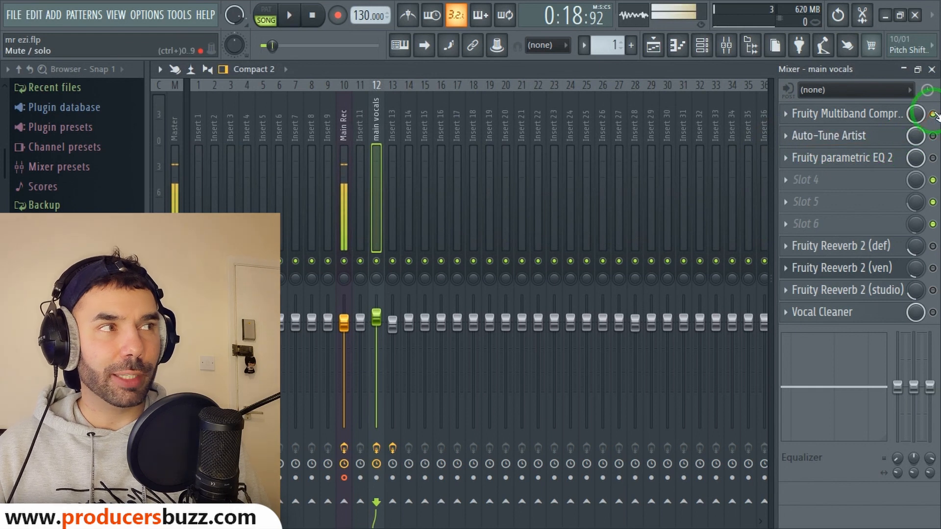
- Play back the main vocals with the Fruity Multiband Compressor switched off and on to compare the sound
key("space")
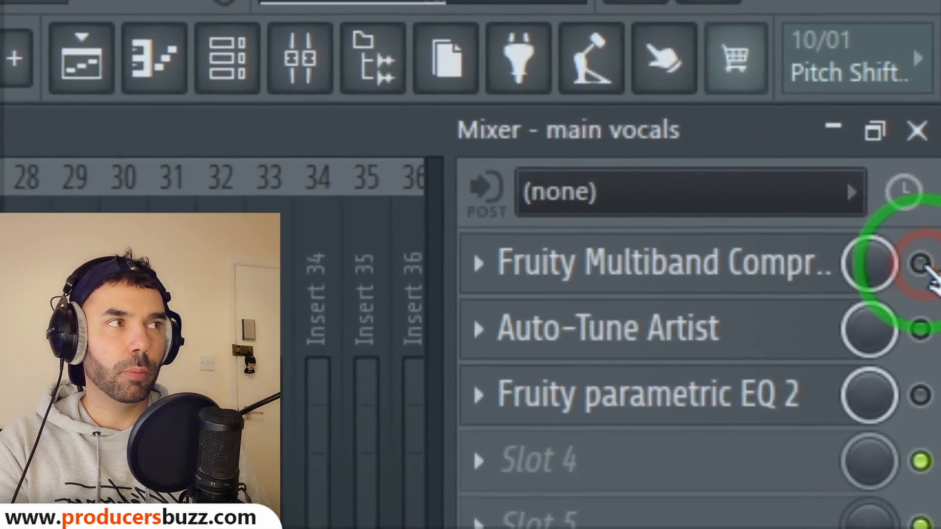
left_click(921, 264)
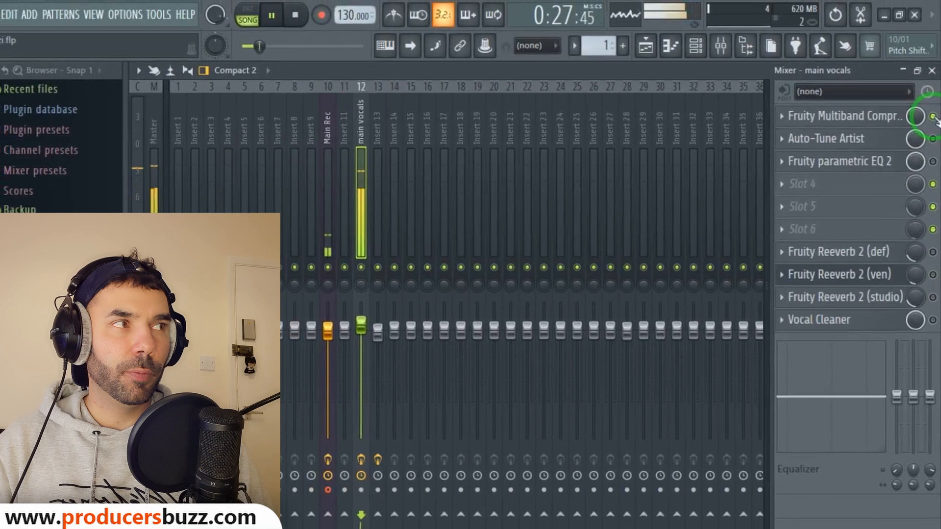
key("space")
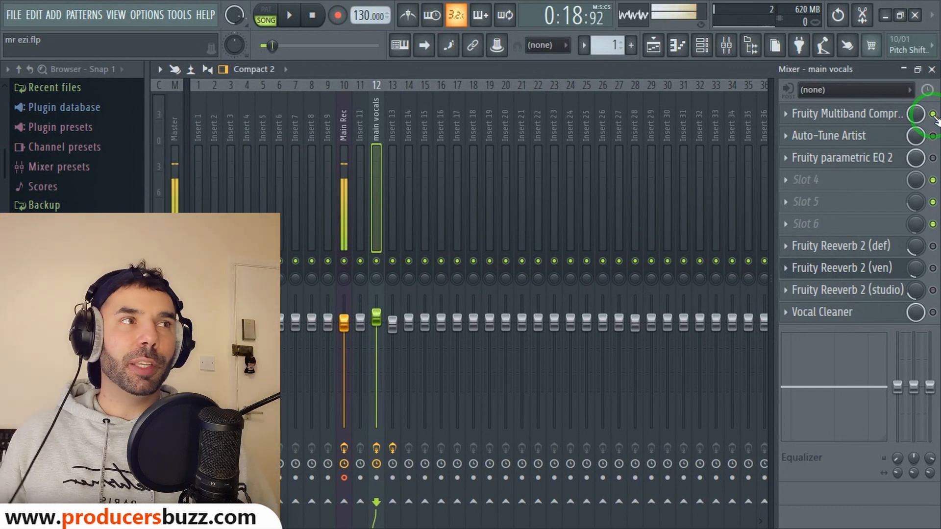
- Enable Auto-Tune Artist on the main vocals mixer track and open its settings
left_click(933, 137)
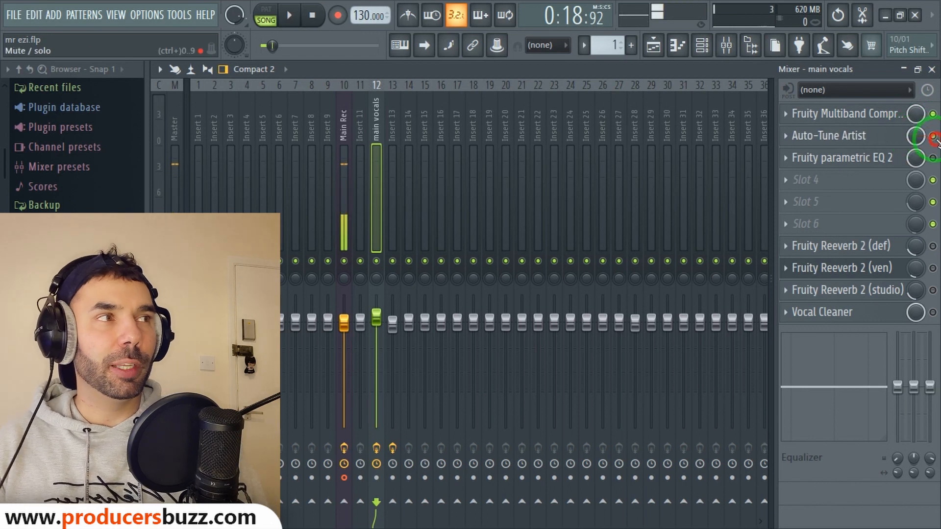
left_click(877, 139)
mouse_move(804, 145)
left_mouse_down()
mouse_move(696, 64)
mouse_move(704, 81)
left_mouse_up()
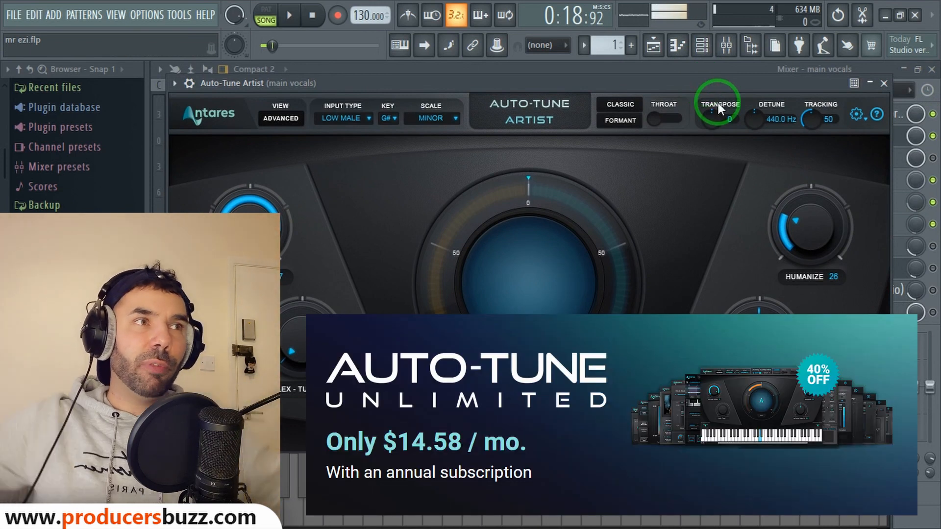
mouse_move(625, 87)
left_mouse_down()
mouse_move(638, 72)
mouse_move(634, 92)
mouse_move(631, 84)
left_mouse_up()
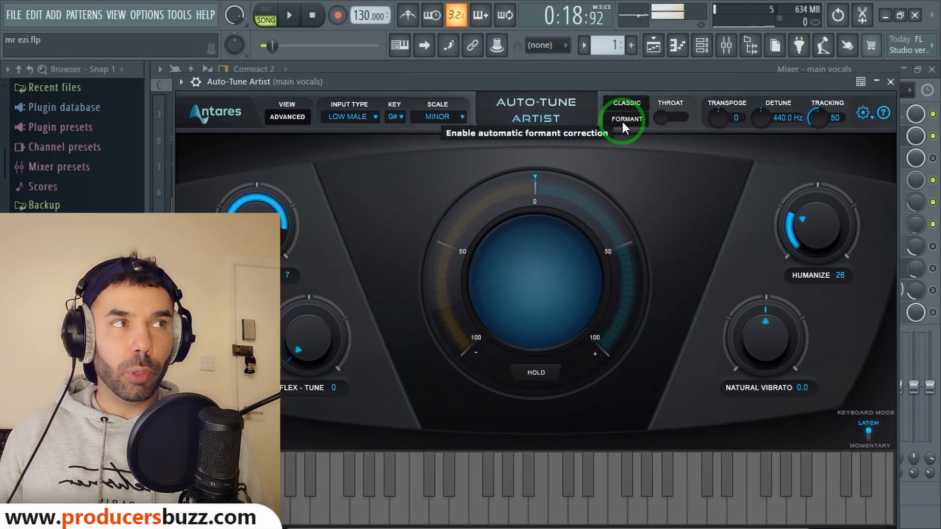
left_click_drag(384, 83, 392, 110)
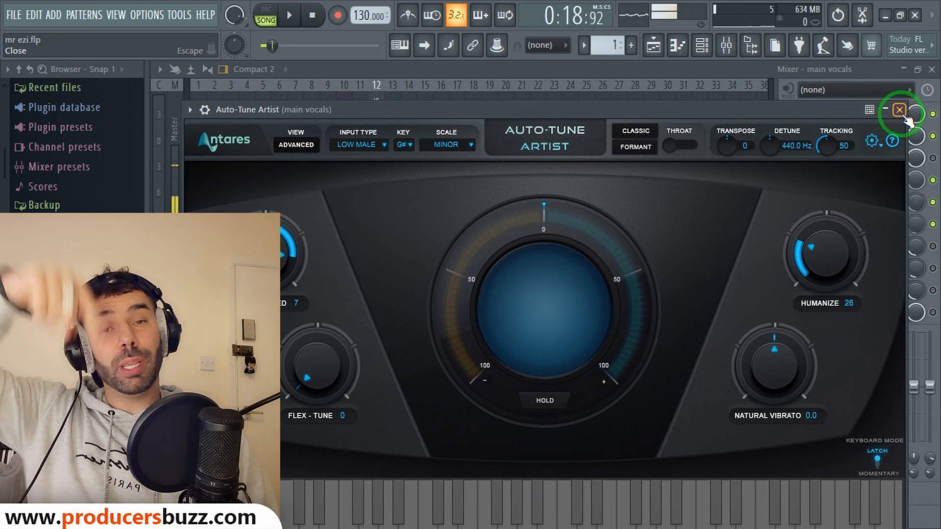
left_click_drag(735, 116, 719, 118)
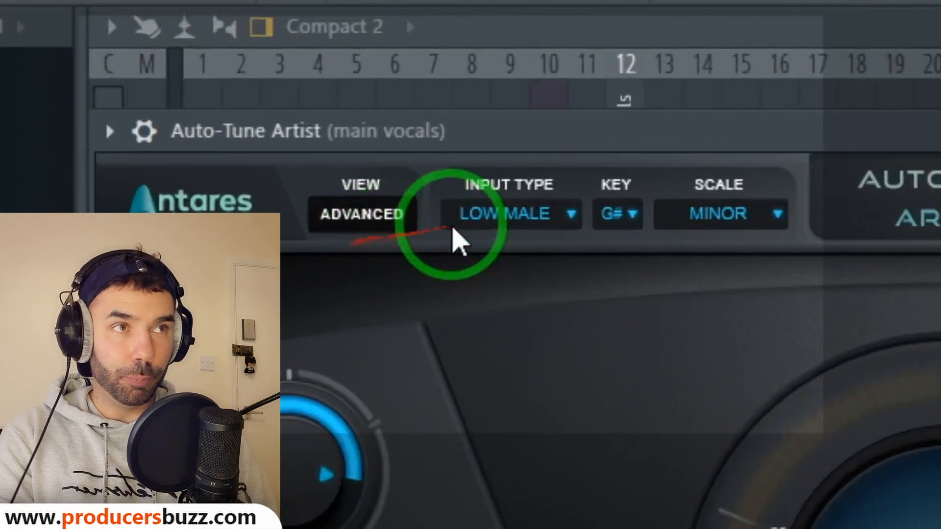
- Review the input type, key and scale options available in Auto-Tune Artist
left_click(326, 149)
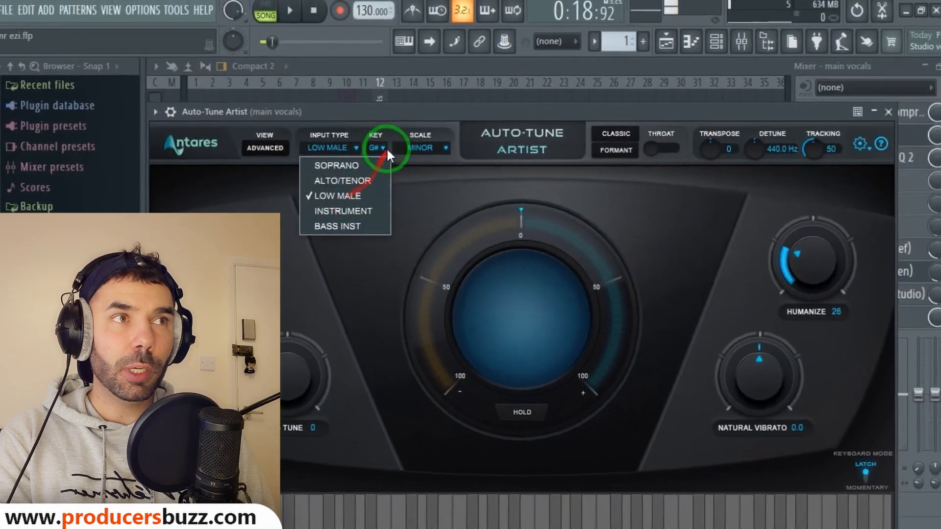
left_click(574, 118)
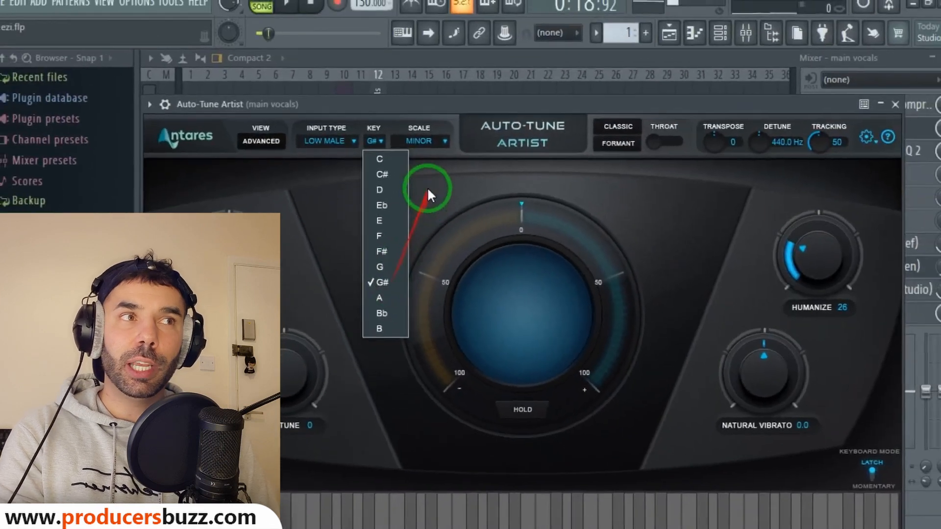
left_click(431, 146)
left_click(424, 148)
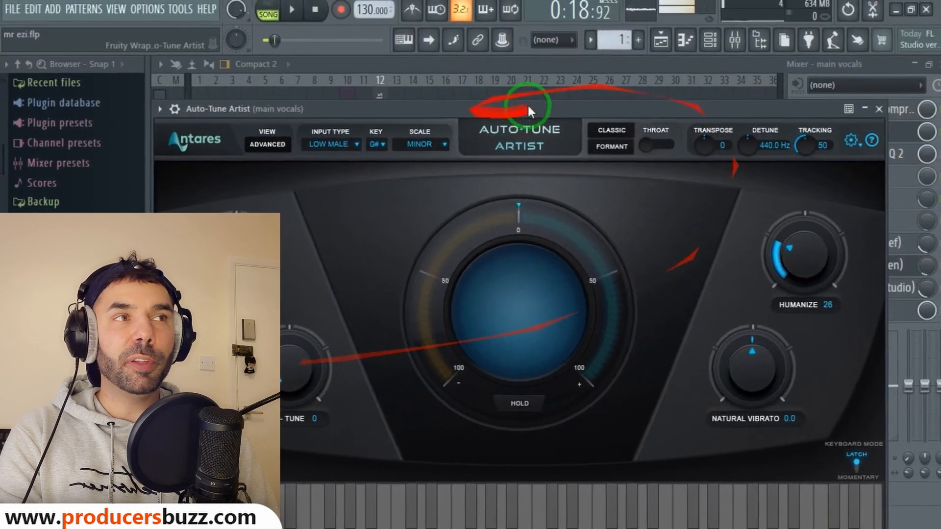
left_click_drag(528, 107, 631, 44)
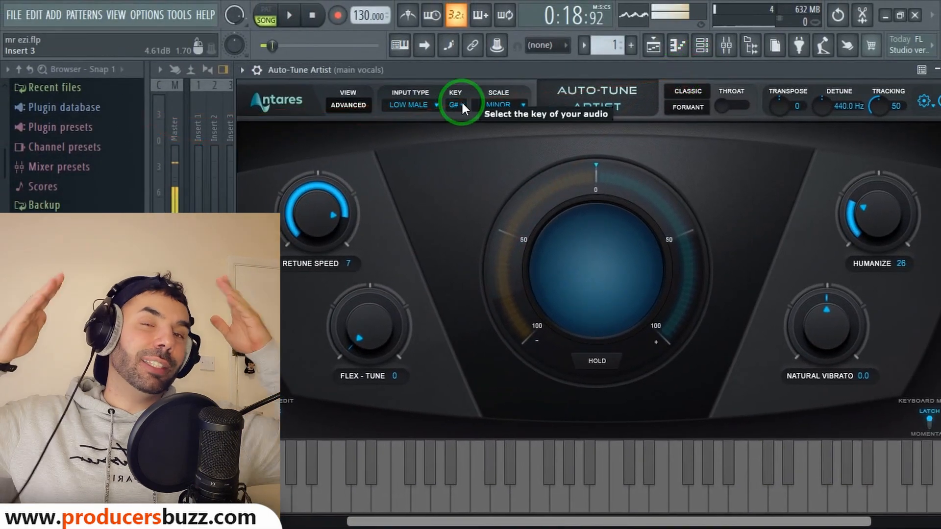
- Try the Major scale in Auto-Tune Artist, restore Minor with the key on G#, and close the plugin
left_click(517, 106)
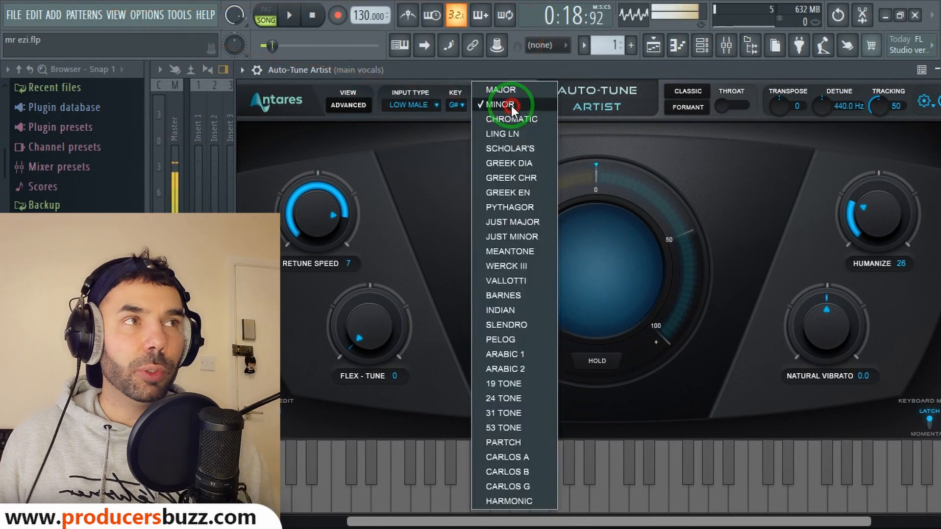
left_click(514, 89)
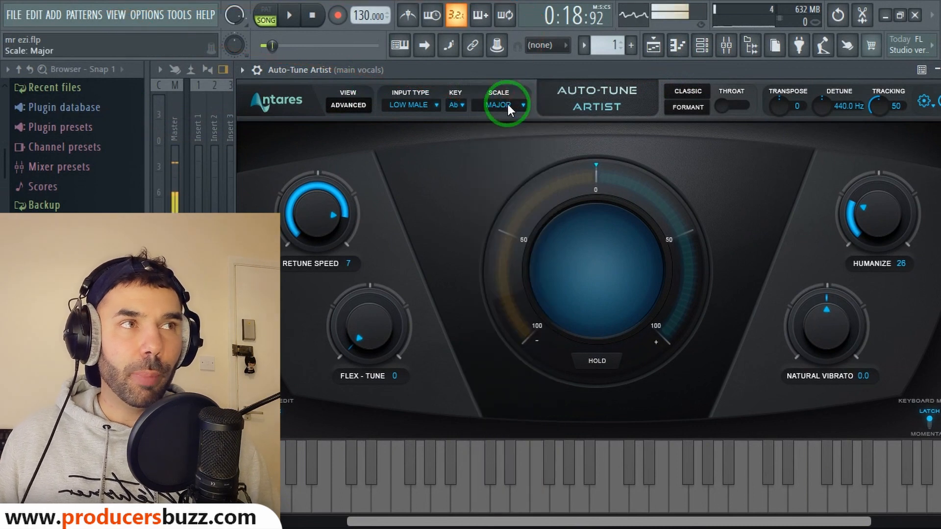
left_click(506, 103)
left_click(499, 114)
left_click(456, 105)
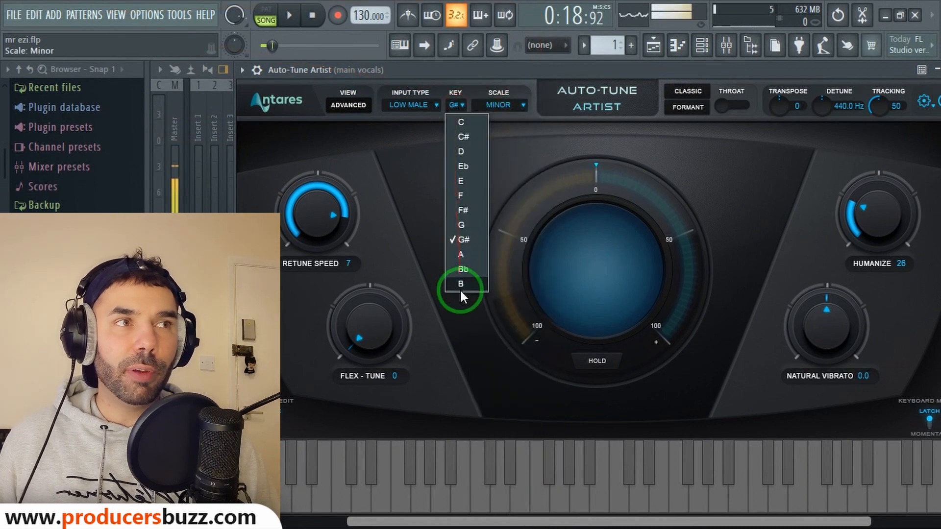
left_click(471, 239)
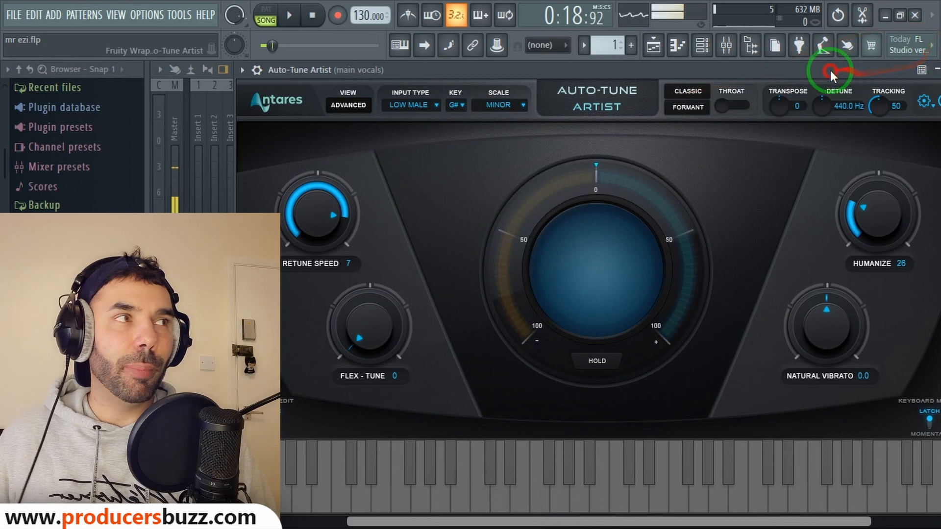
left_click_drag(830, 71, 670, 80)
left_click(792, 80)
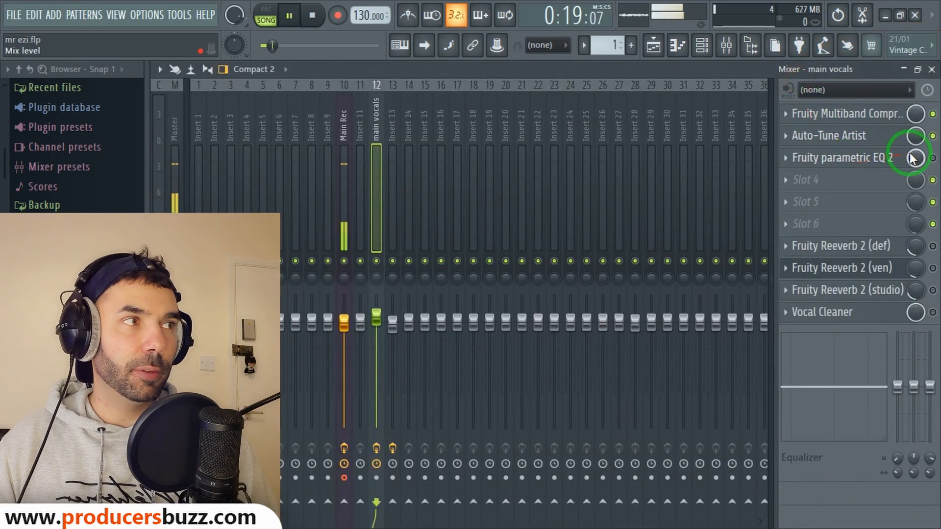
- Play back the main vocals with Auto-Tune Artist disabled and re-enabled to compare the sound
left_click(933, 137)
key("space")
key("space")
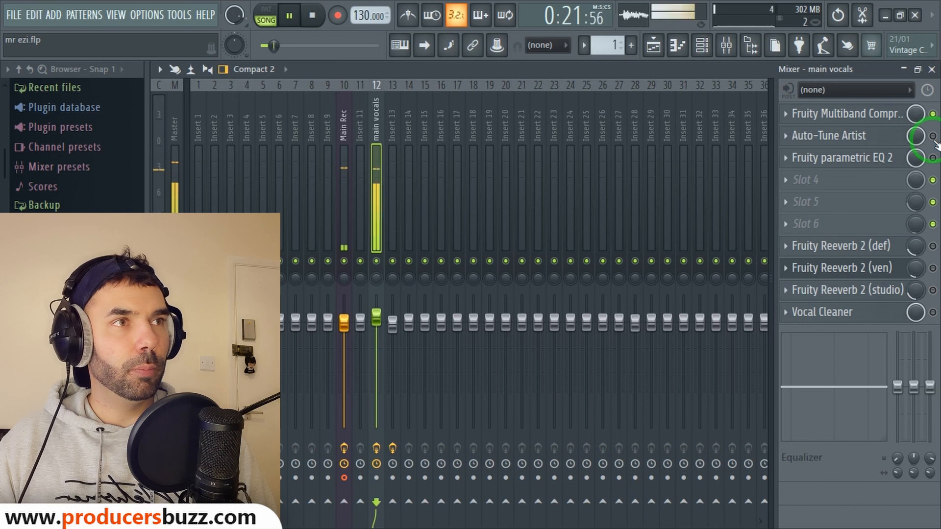
key("space")
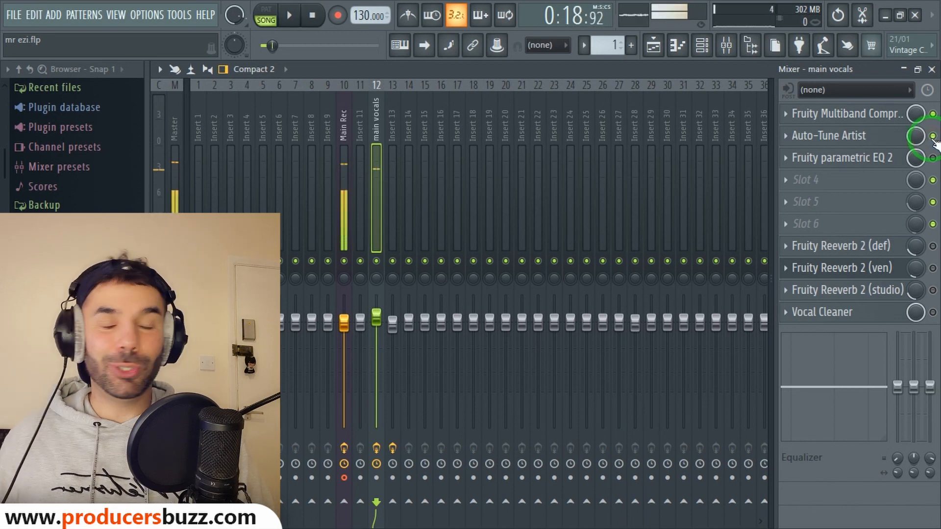
left_click(933, 136)
- Enable Fruity parametric EQ 2 on the main vocals mixer track and open its editor
left_click(933, 158)
left_click(933, 158)
left_click(840, 158)
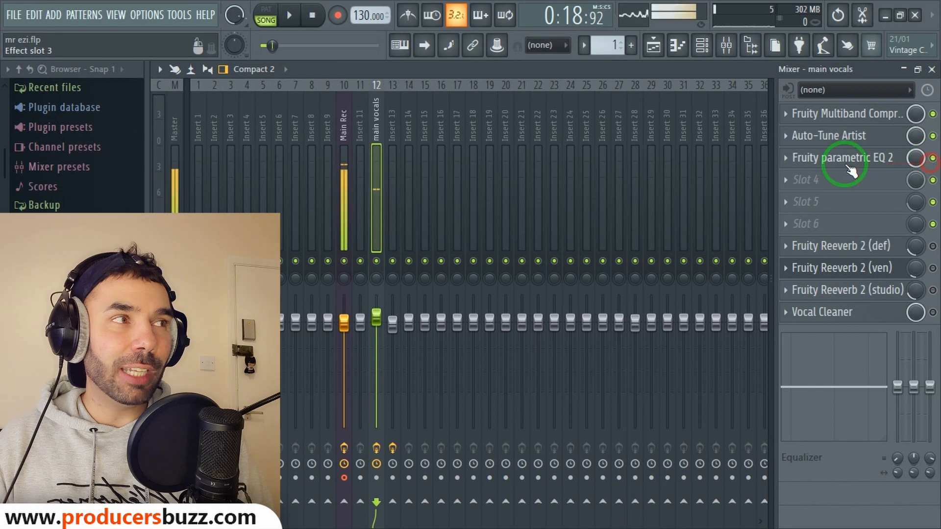
left_click_drag(463, 219, 476, 183)
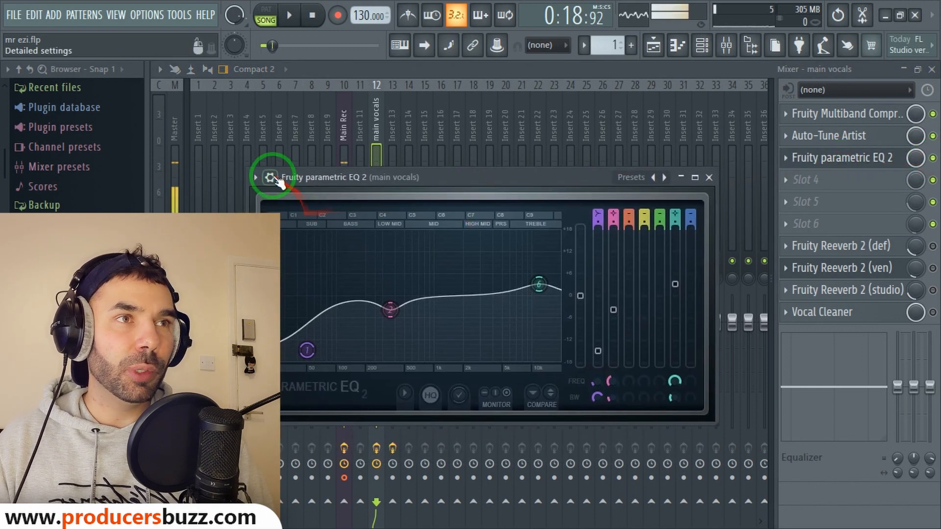
- Load the Vocal Presence preset in the EQ and soften band 2's cut and band 6's boost
left_click(255, 177)
mouse_move(281, 234)
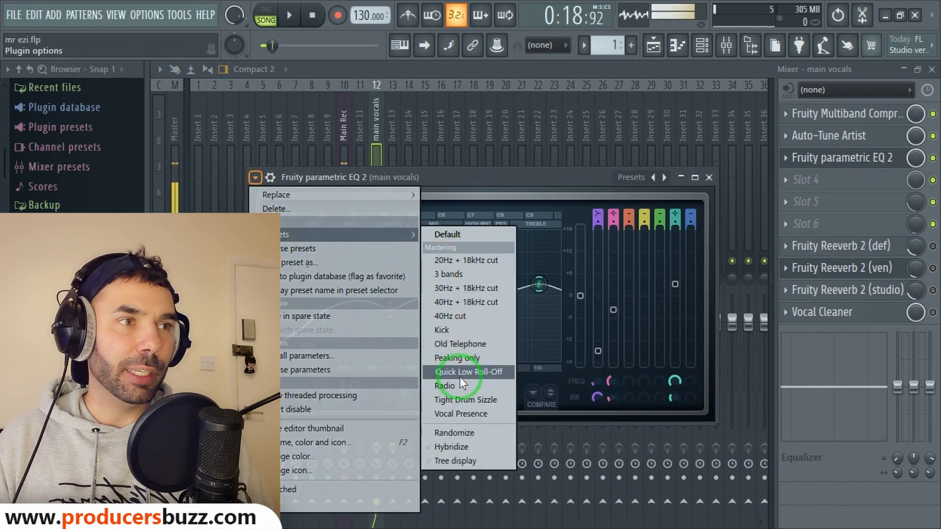
left_click(465, 413)
left_click_drag(311, 362, 312, 312)
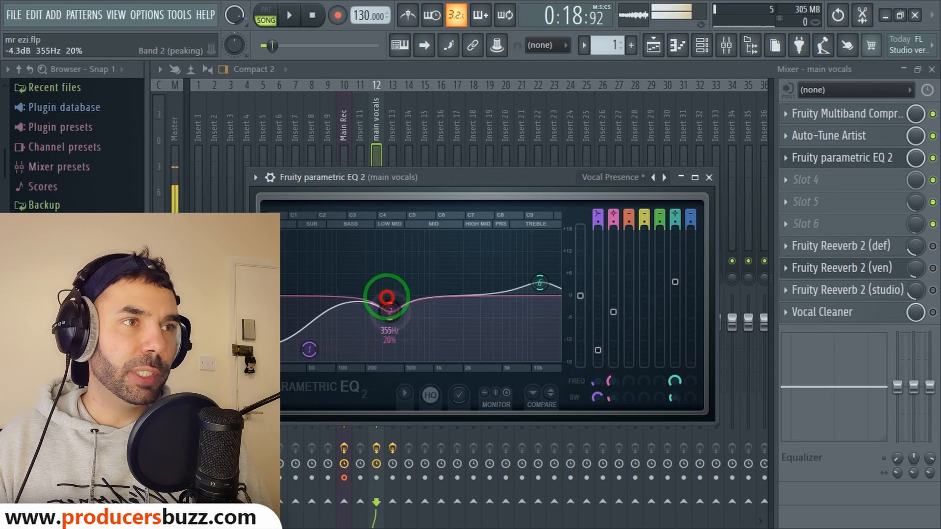
left_click_drag(542, 282, 542, 289)
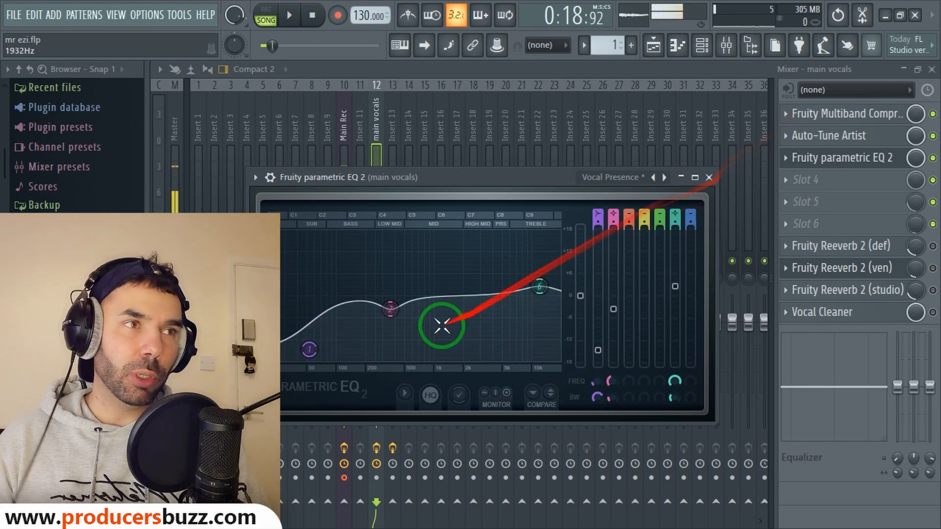
- Try flattening EQ bands 1, 2 and 6, and pull bands 1 and 2 back down into a low cut and low-mid dip
left_click_drag(310, 349, 299, 308)
left_click_drag(393, 304, 391, 298)
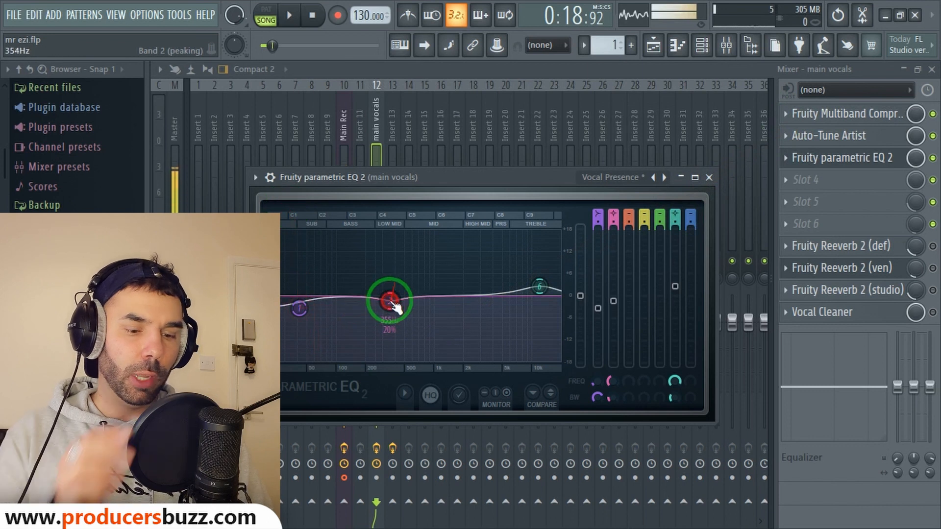
left_click_drag(549, 296, 548, 300)
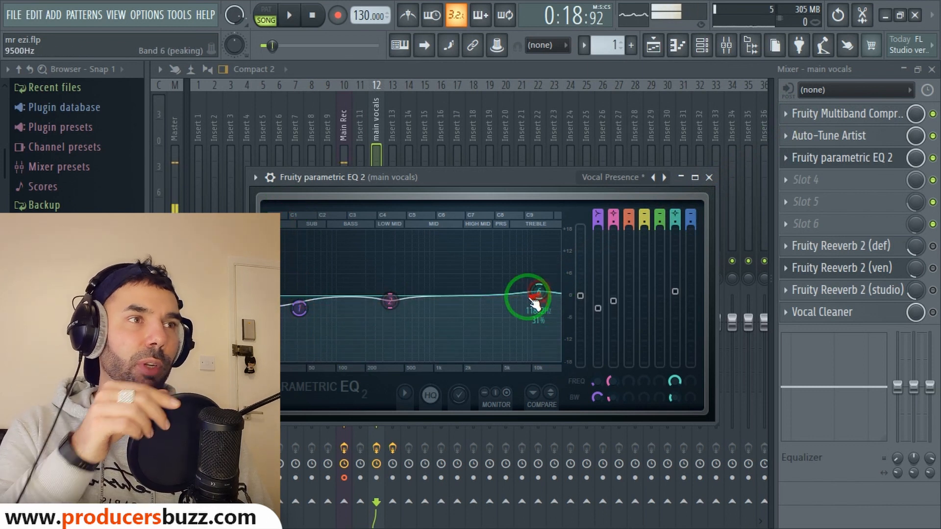
left_click_drag(299, 308, 297, 447)
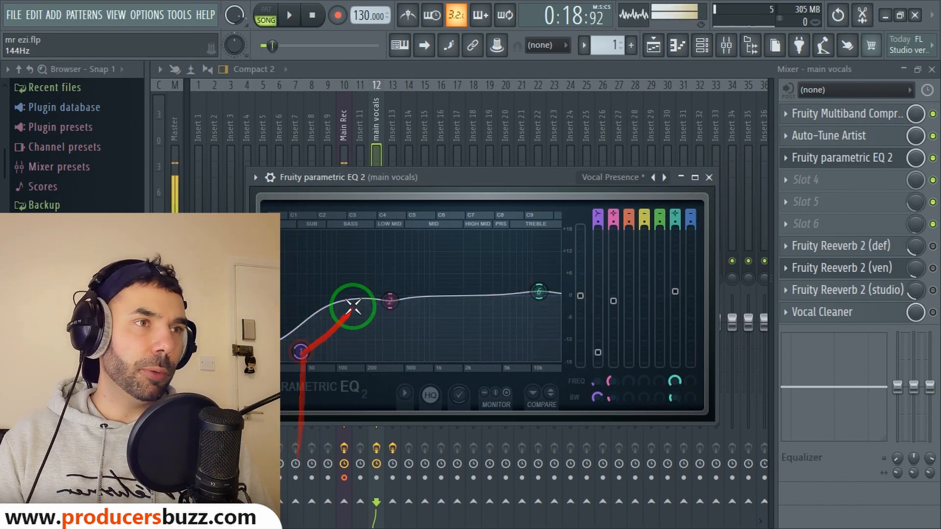
left_click_drag(390, 301, 388, 308)
left_click_drag(538, 292, 539, 298)
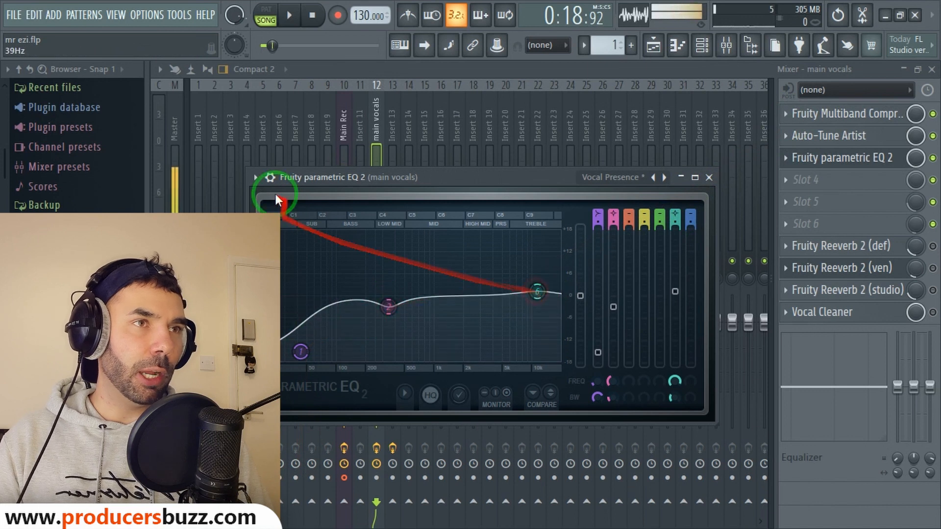
- Reload the Vocal Presence preset, slightly reduce band 2's low-mid dip and band 6's treble boost, and close the EQ
left_click(255, 178)
mouse_move(294, 235)
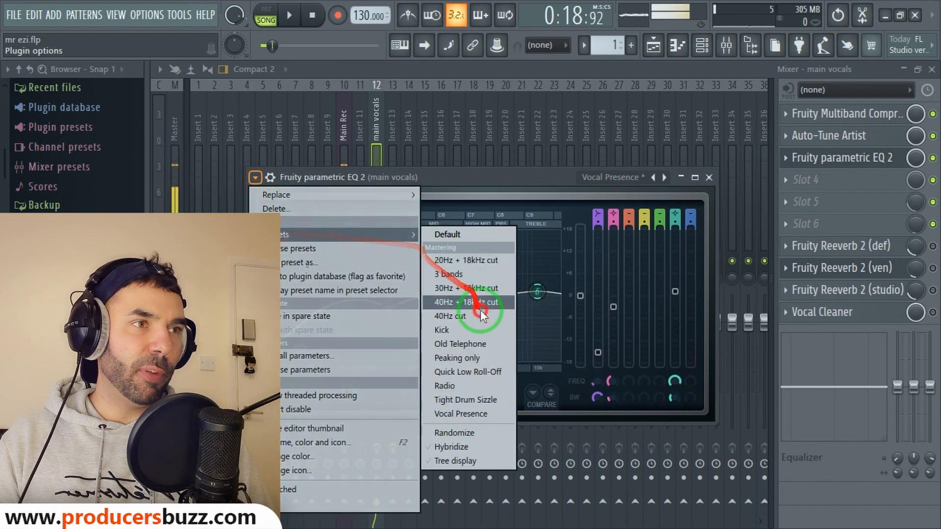
left_click(477, 415)
left_click_drag(308, 338, 309, 325)
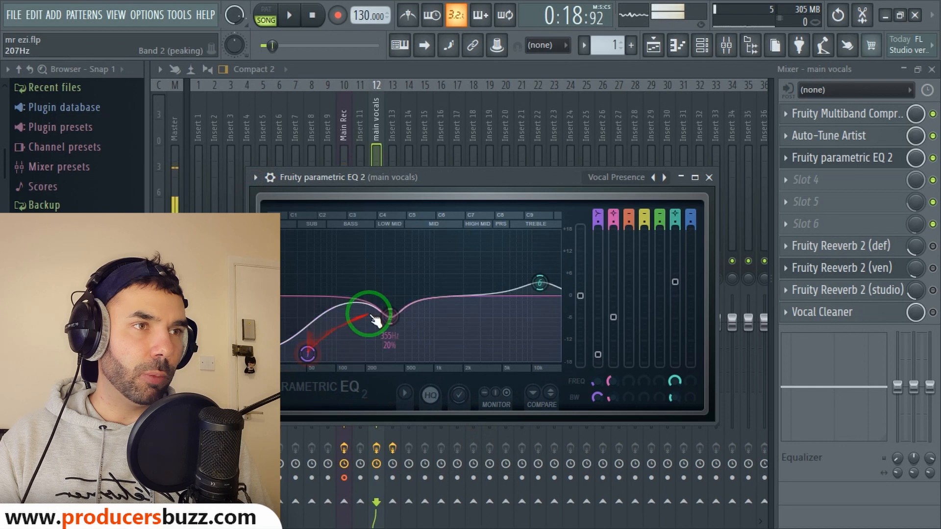
left_click_drag(390, 318, 395, 292)
left_click_drag(541, 285, 543, 309)
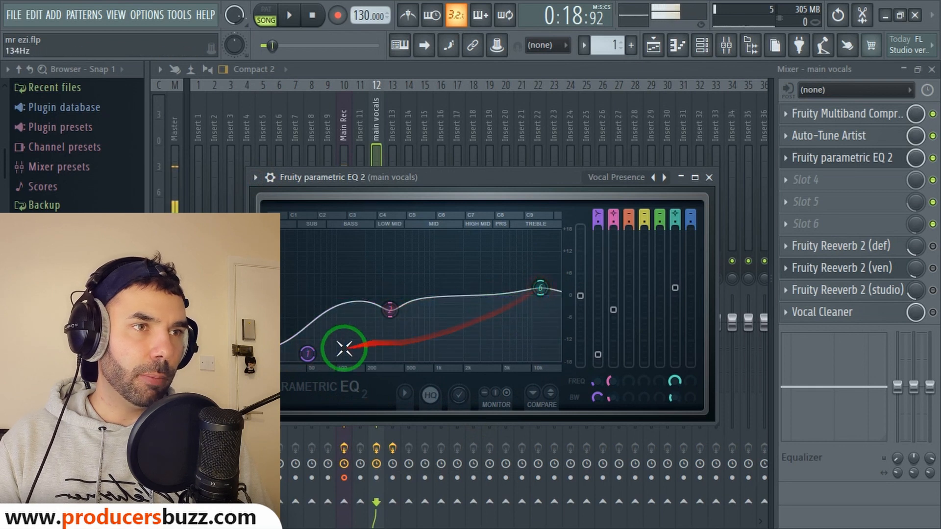
left_click(709, 178)
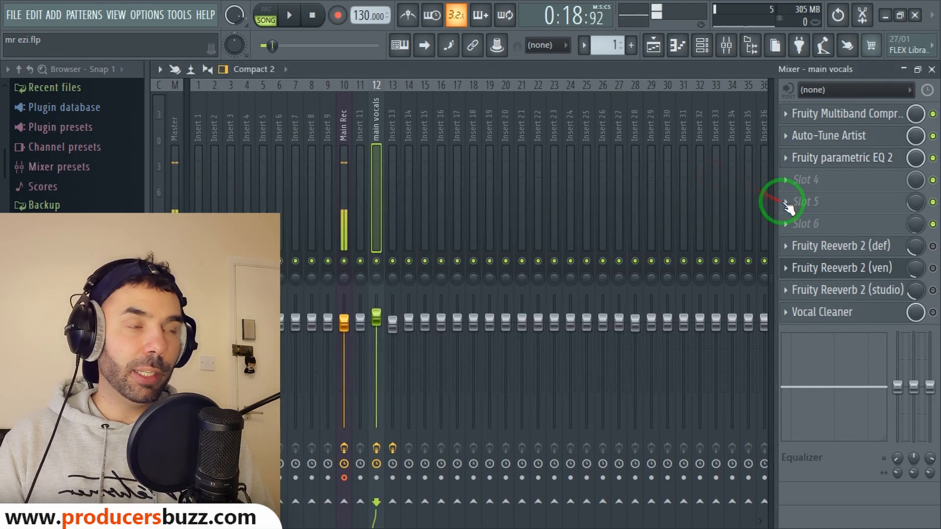
- Play back the main vocals with Fruity parametric EQ 2 bypassed and re-enabled to compare the sound
key("space")
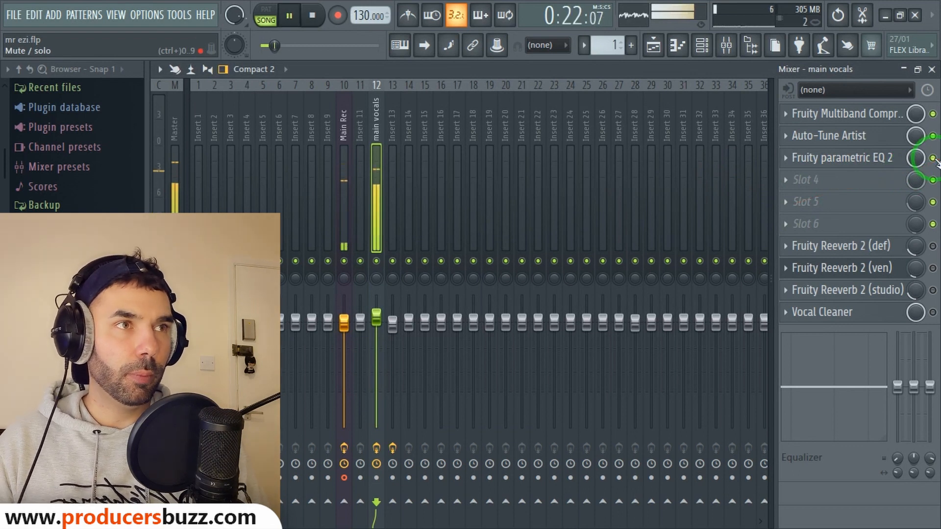
left_click(933, 158)
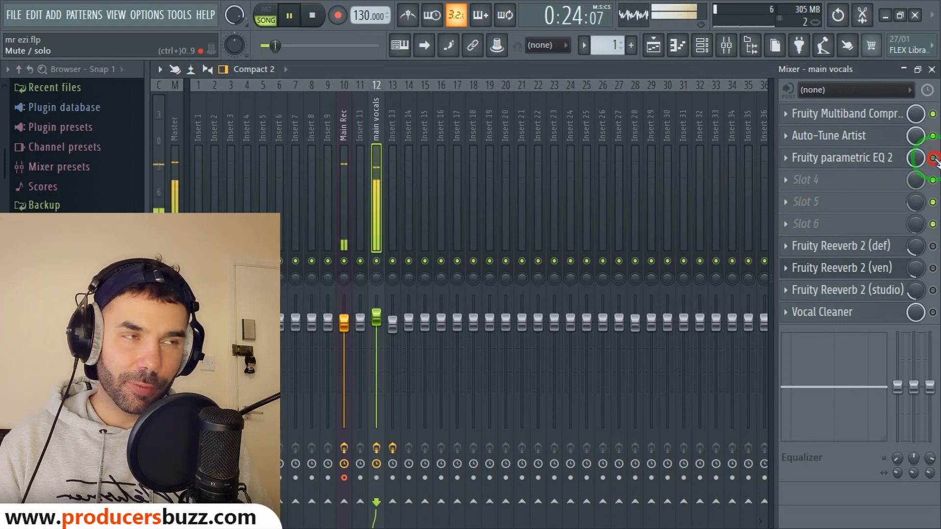
left_click(933, 158)
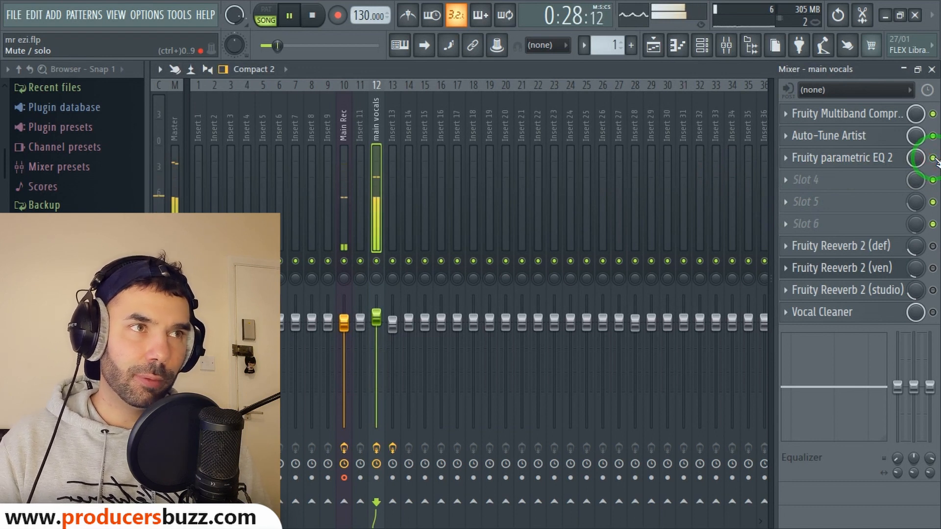
- Use the Default preset in Fruity Reeverb 2 (def), fine-tune its mix level and audition the main vocals
key("space")
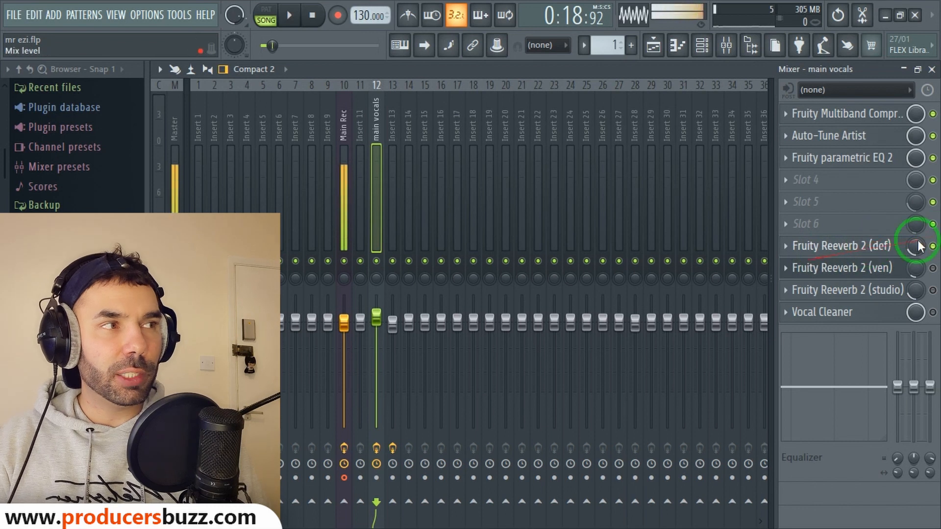
left_click(861, 249)
left_click_drag(561, 267, 533, 223)
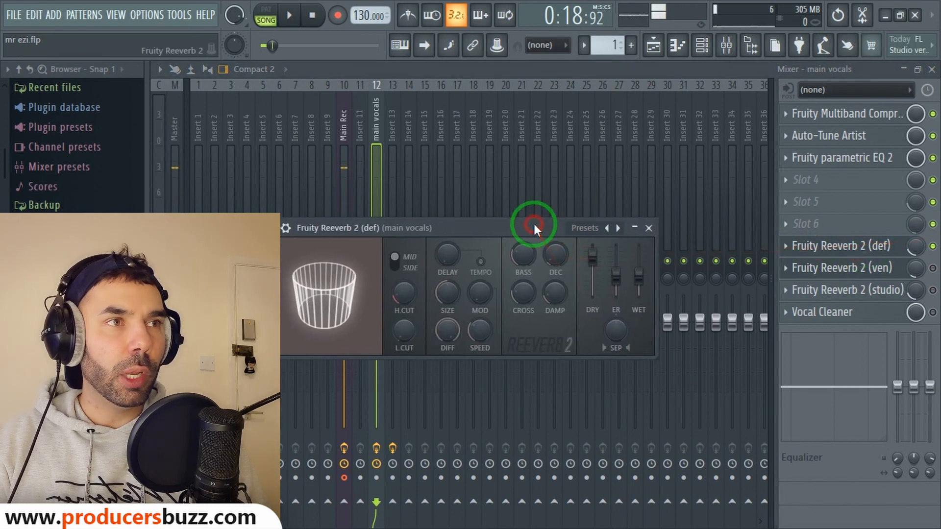
left_click(287, 236)
mouse_move(280, 237)
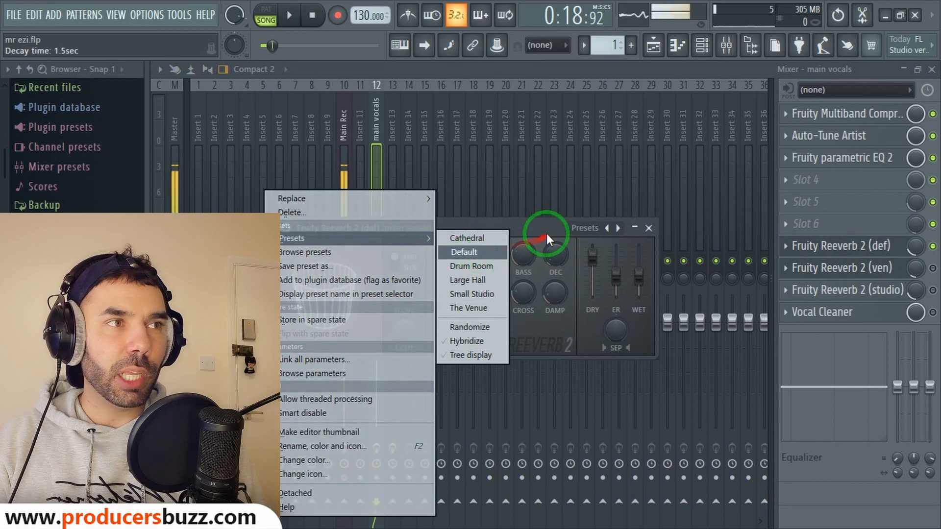
left_click_drag(558, 226, 521, 222)
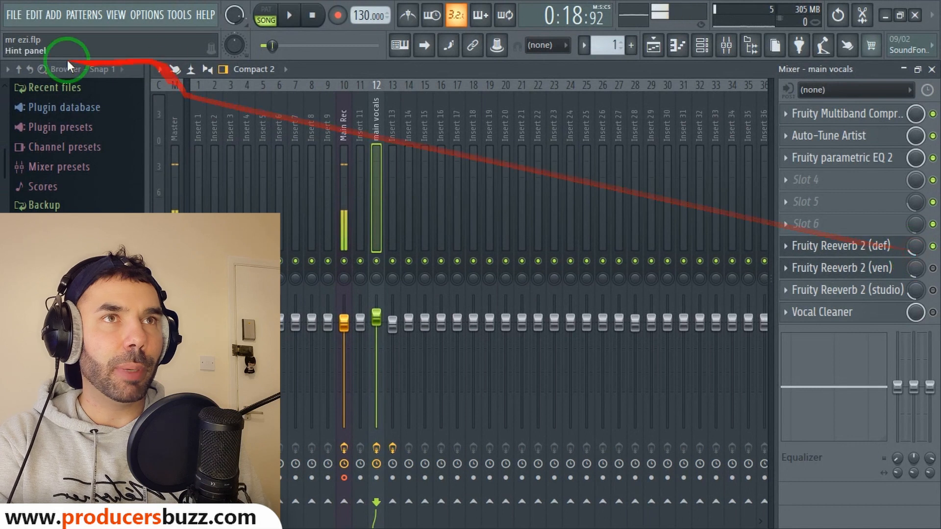
left_click_drag(916, 252, 916, 247)
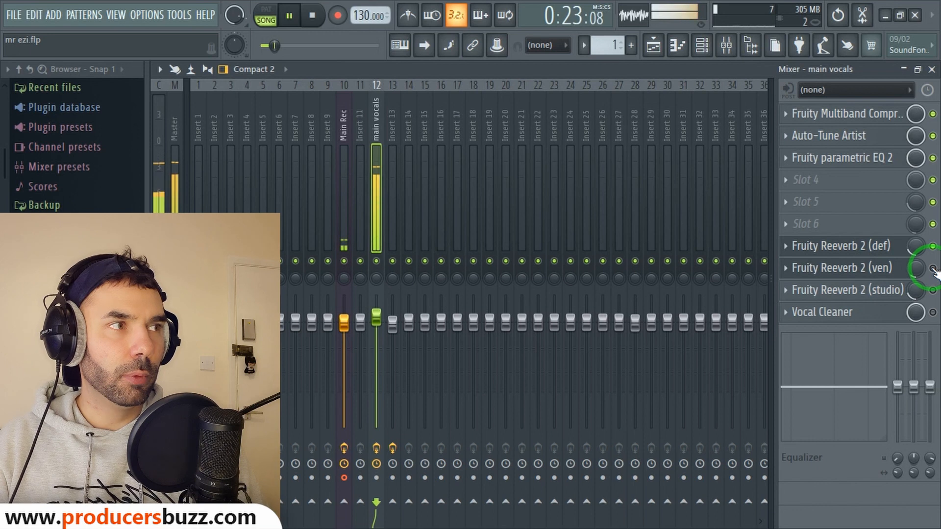
key("space")
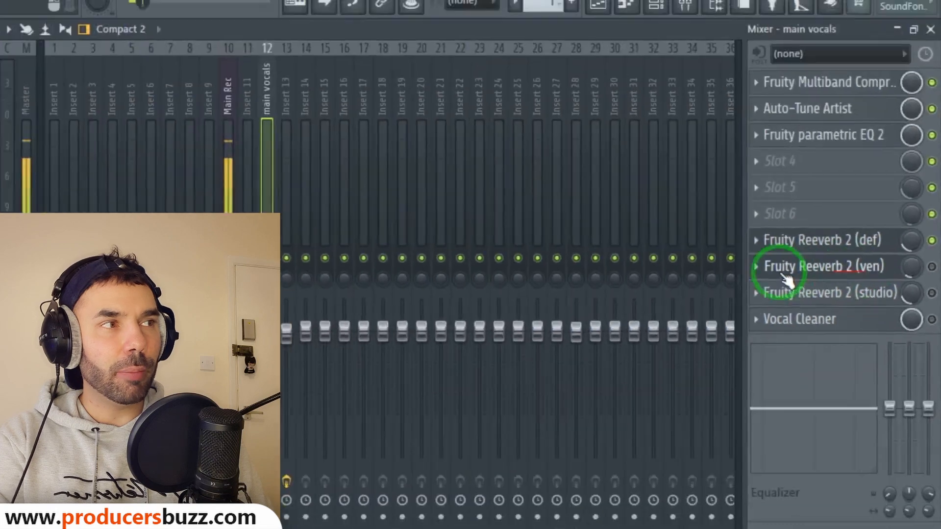
- Load The Venue preset in Fruity Reeverb 2 (ven), enable it, fine-tune its mix level and audition the vocals
right_click(485, 253)
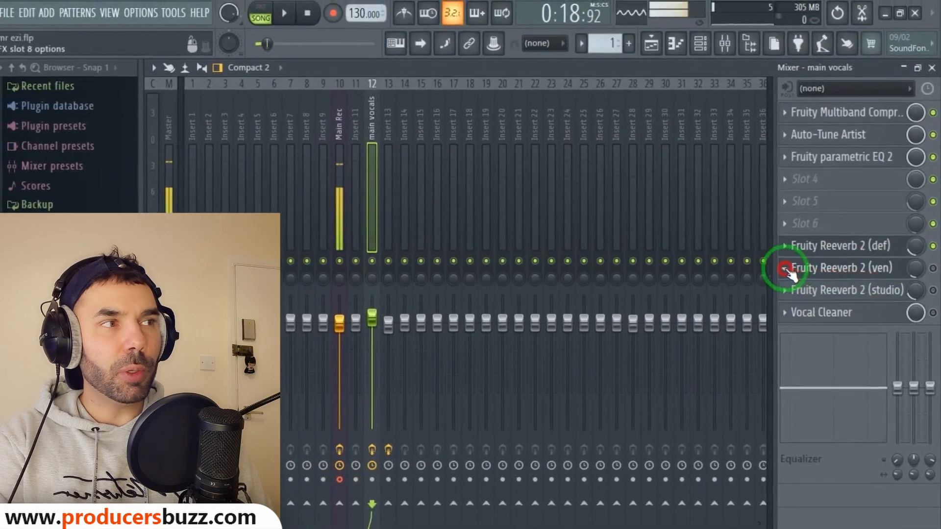
mouse_move(822, 217)
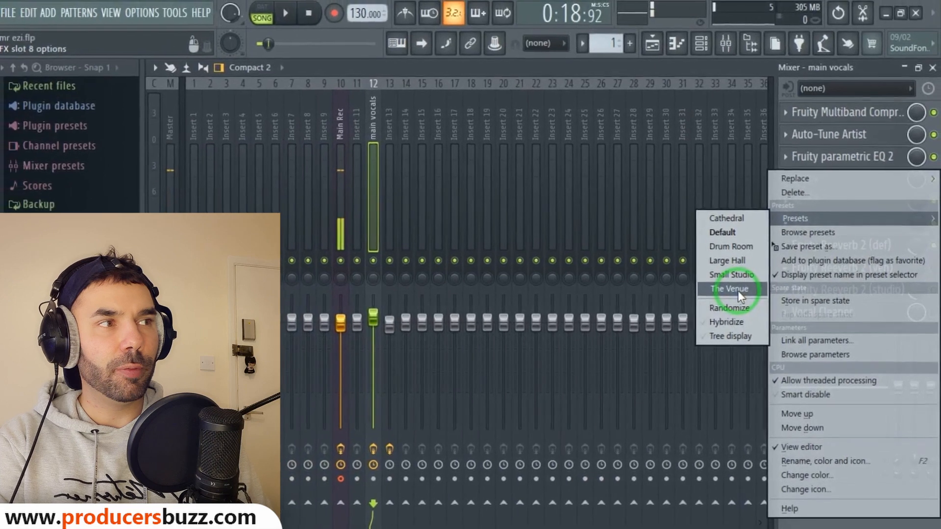
left_click(645, 279)
left_click(932, 268)
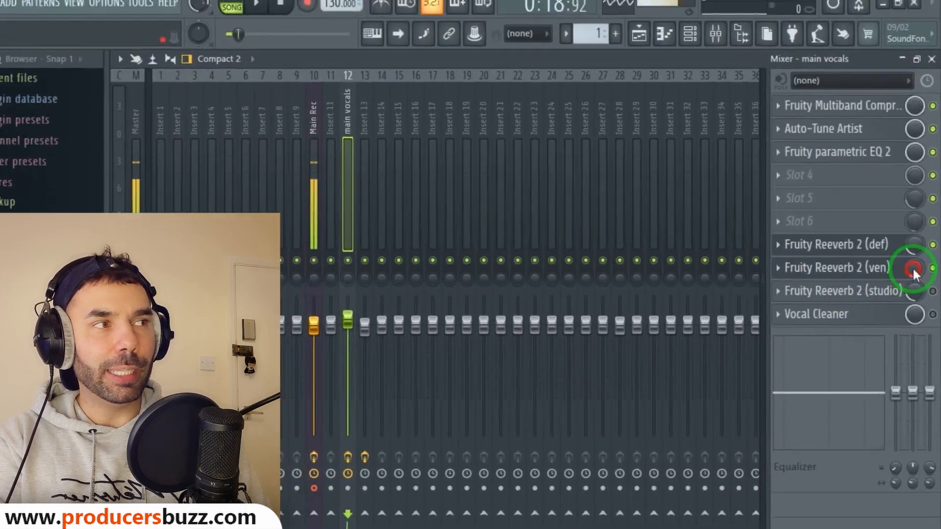
left_click_drag(888, 263, 888, 266)
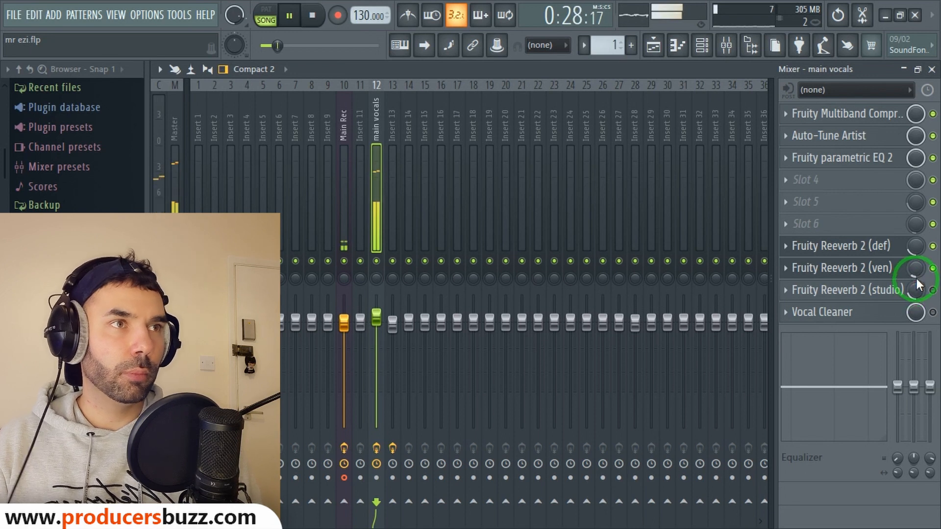
key("space")
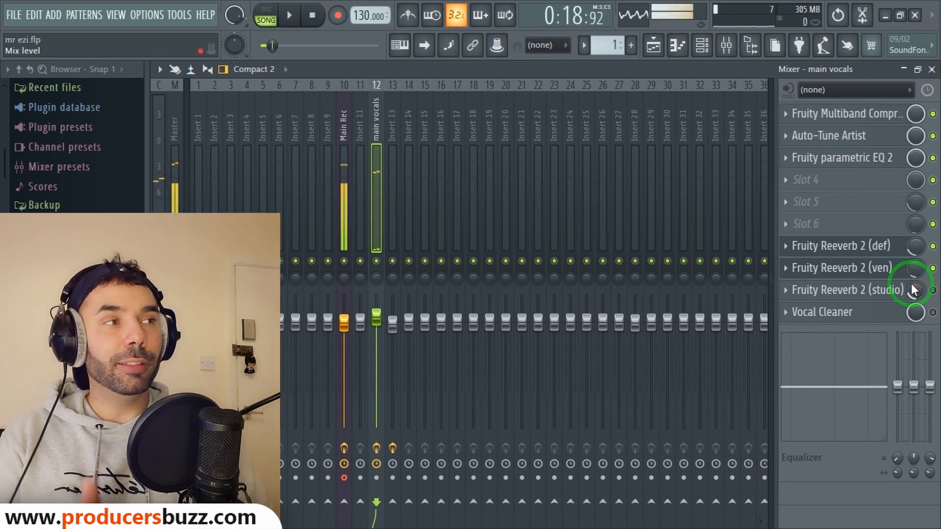
- Enable Fruity Reeverb 2 (studio) at a low mix level with the Small Studio preset and audition the vocals
left_click_drag(910, 292, 915, 287)
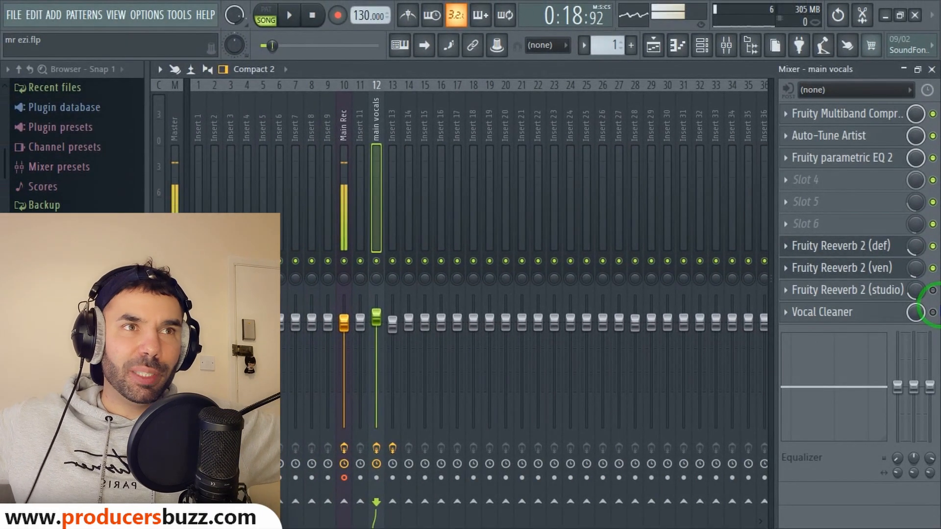
left_click(933, 290)
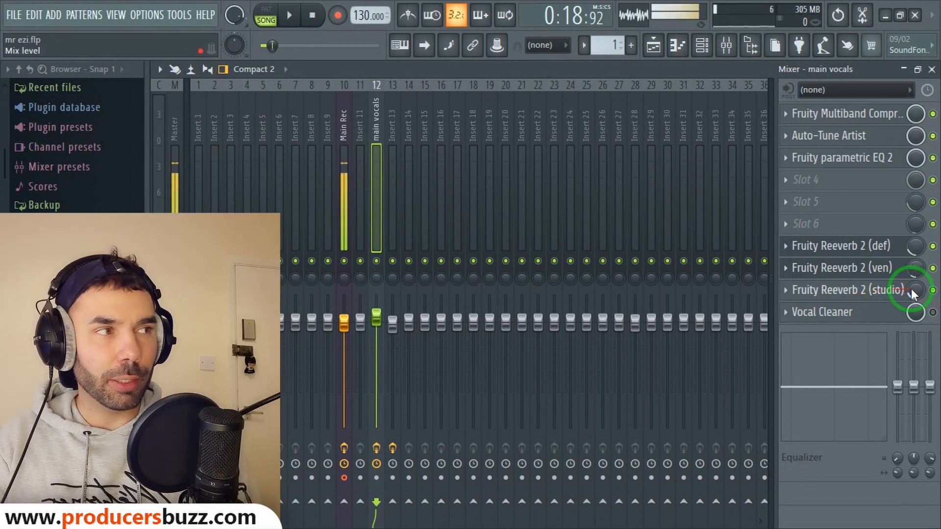
left_click(857, 290)
left_click(858, 290)
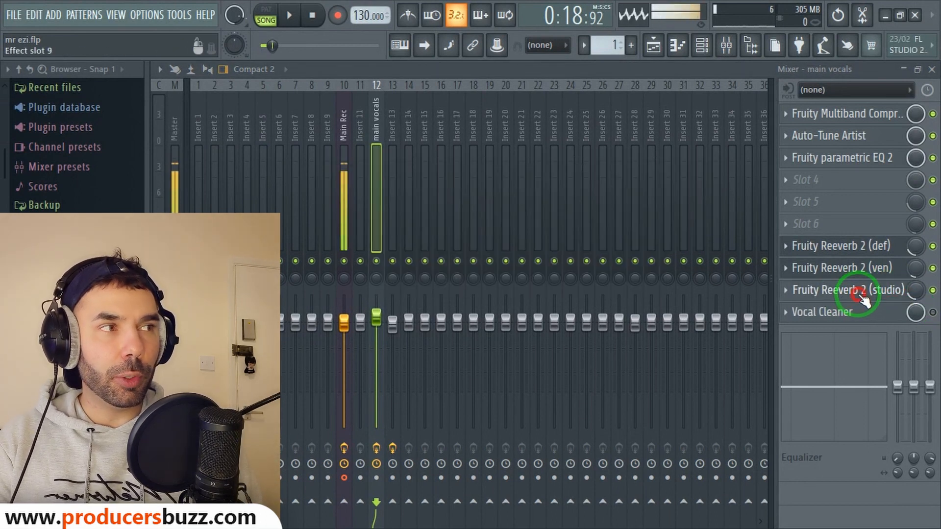
left_click(788, 291)
mouse_move(807, 218)
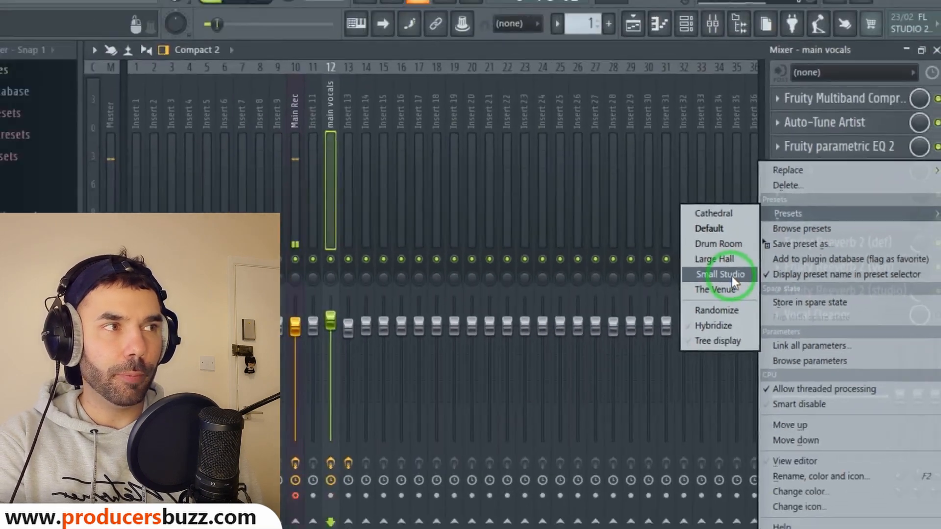
left_click(569, 271)
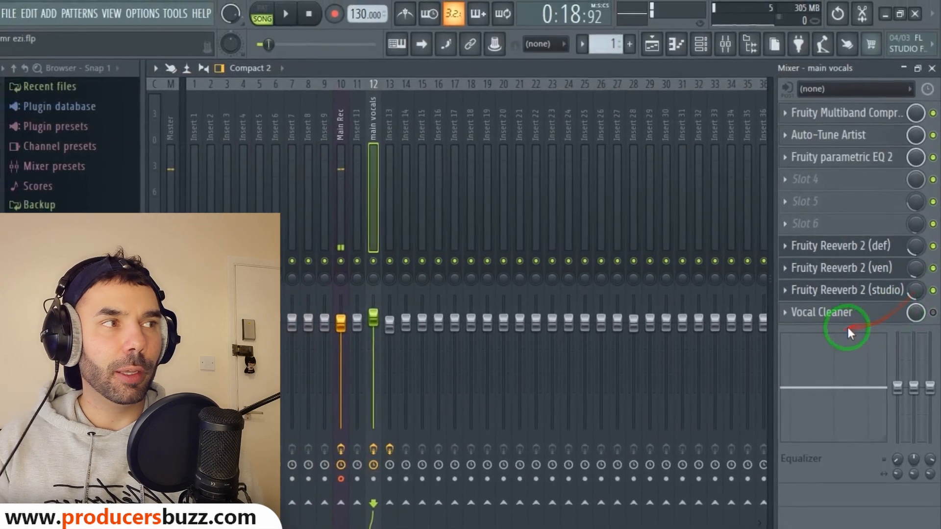
key("space")
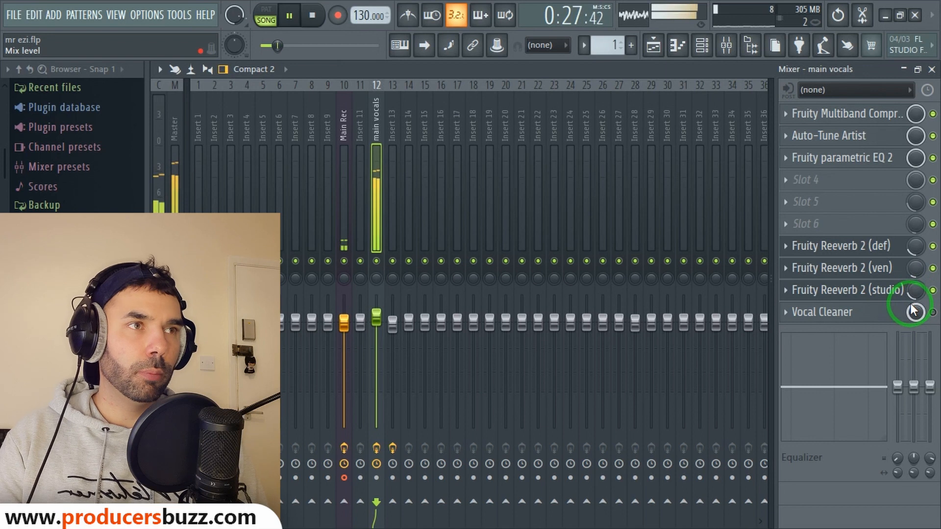
key("space")
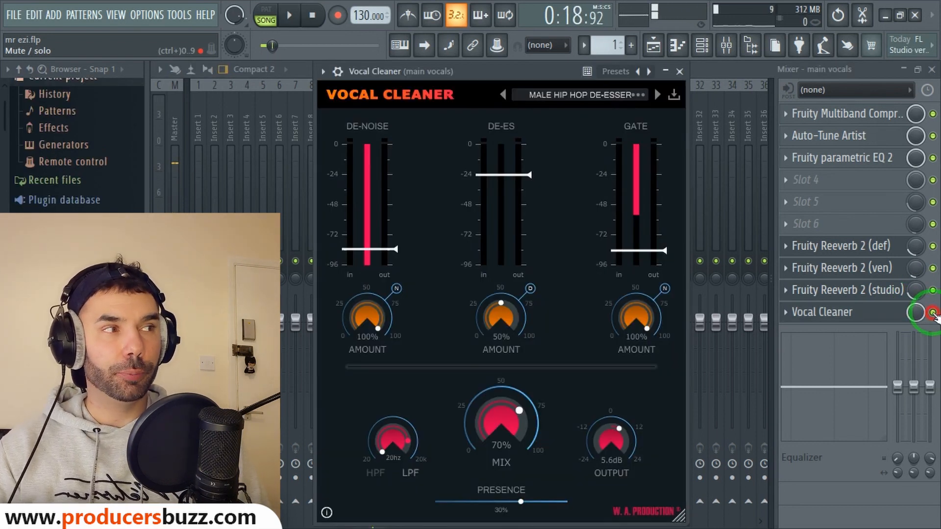
- Play back the main vocals with Vocal Cleaner bypassed and re-enabled to compare the sound
left_click(933, 313)
key("space")
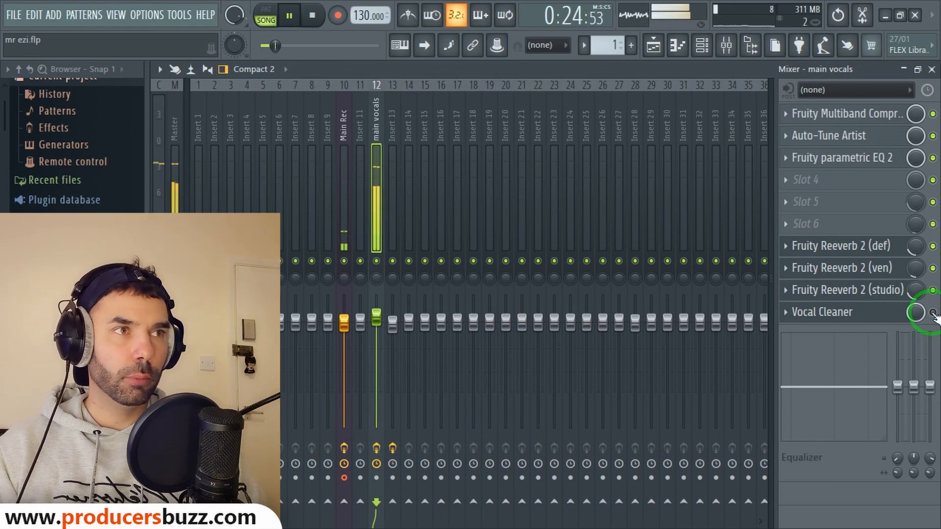
key("space")
left_click(933, 313)
key("space")
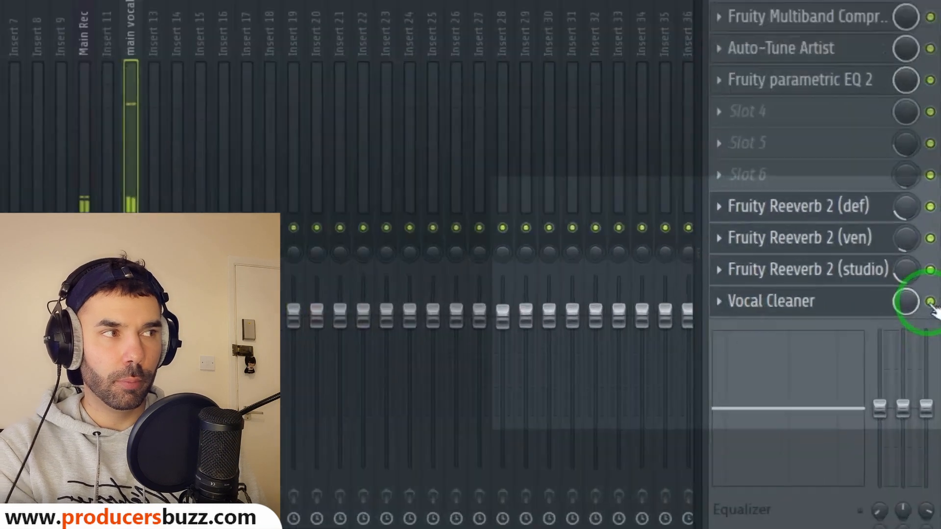
left_click(930, 301)
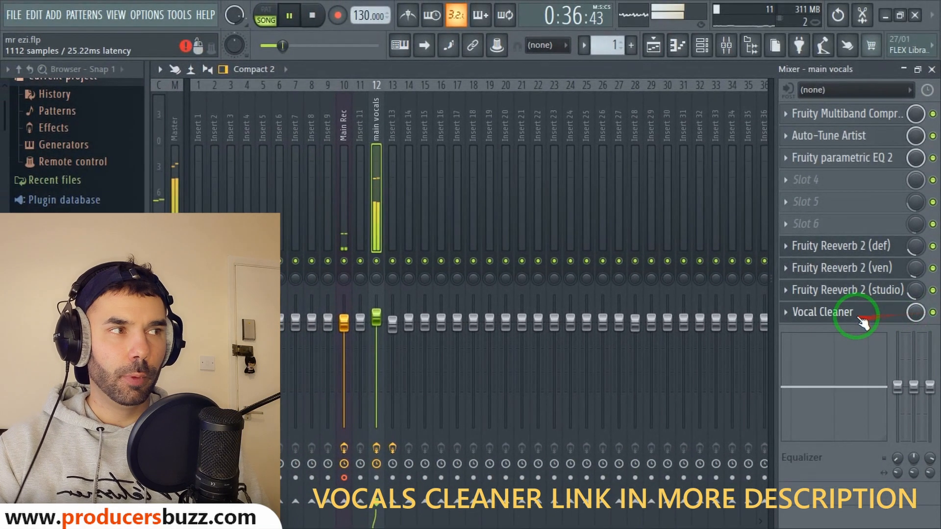
- Examine the MALE HIP HOP DE-ESSER settings in Vocal Cleaner and toggle the plugin during playback to hear its effect
left_click(779, 274)
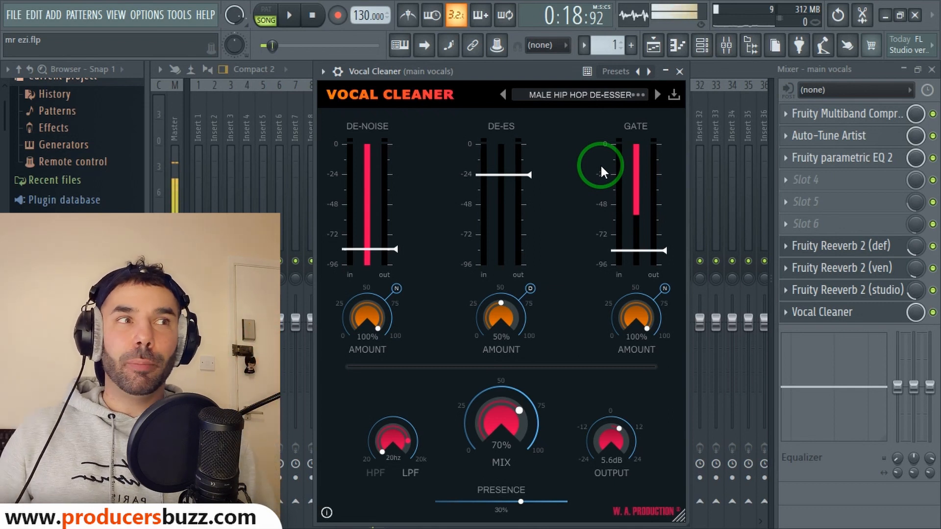
mouse_move(486, 73)
left_mouse_down()
mouse_move(496, 69)
mouse_move(482, 63)
mouse_move(490, 73)
left_mouse_up()
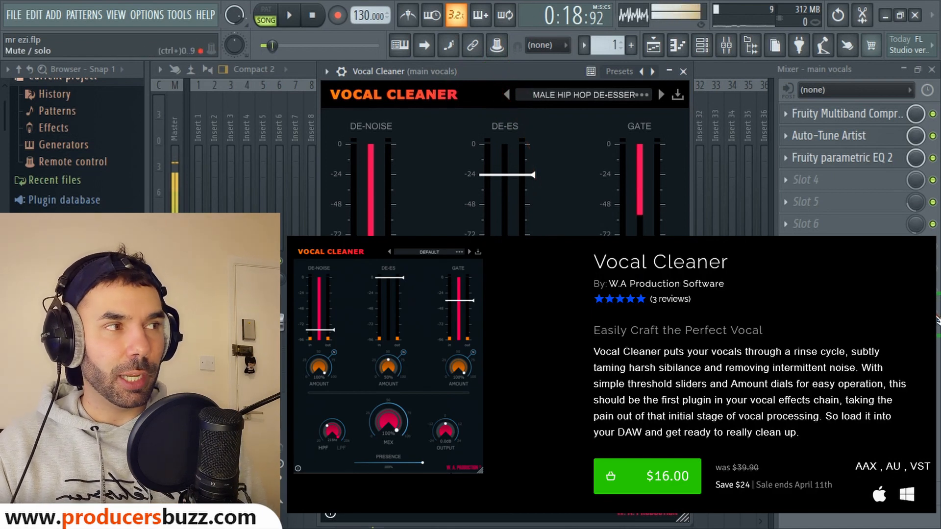
key("space")
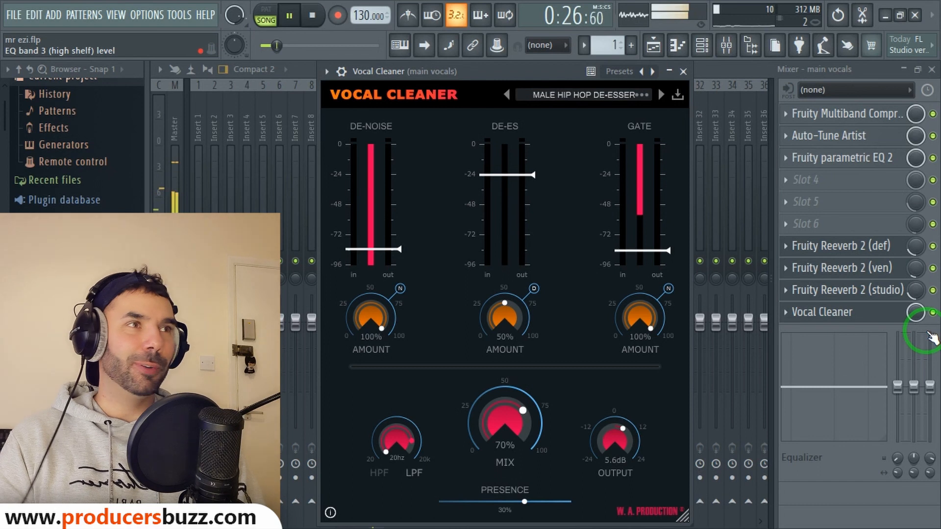
left_click(933, 313)
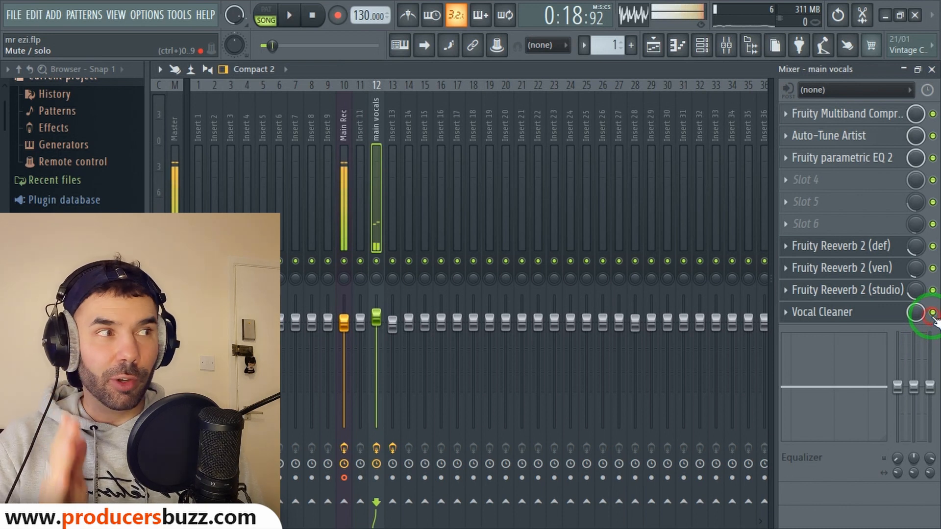
- Return to the playlist, place the playhead between bars 11 and 12 before the main vocal clip, and start playback
left_click(903, 69)
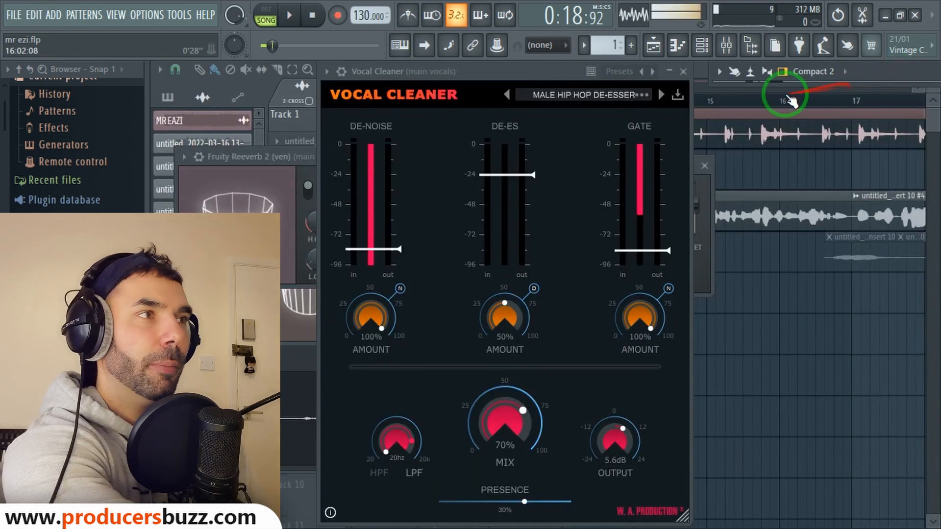
left_click(669, 71)
left_click(463, 112)
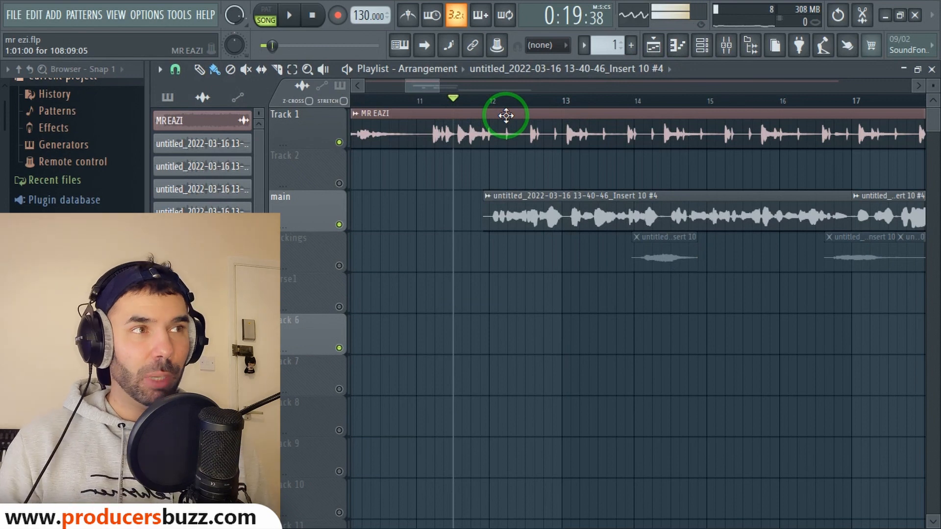
key("space")
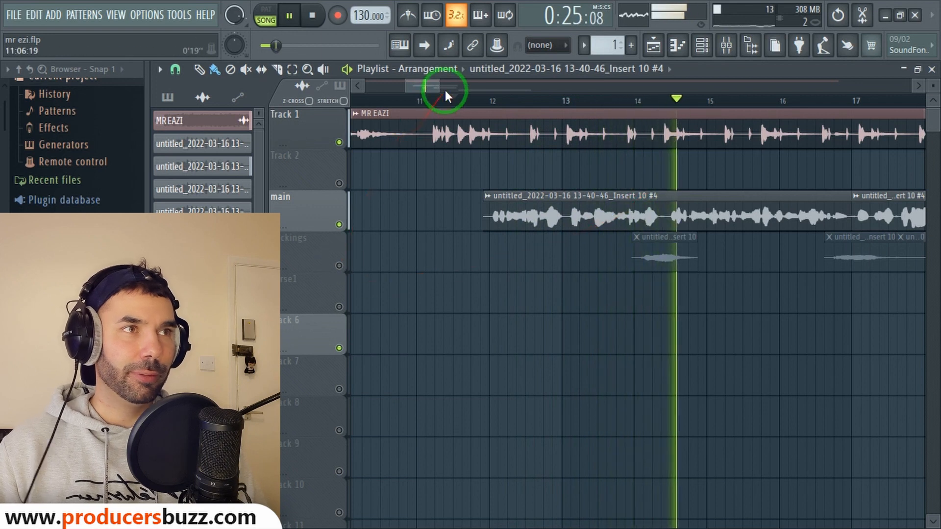
- Unmute the backings track in the playlist and stop playback
left_click_drag(446, 91, 517, 82)
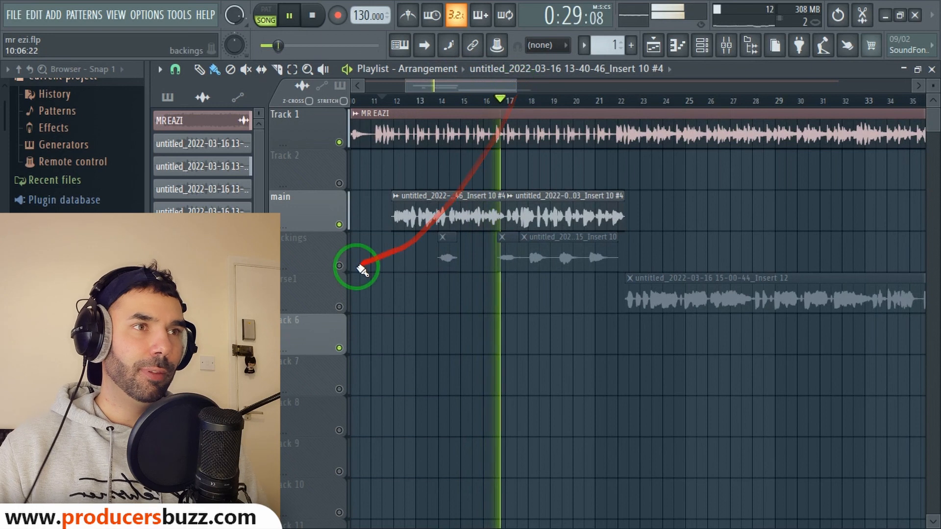
left_click(339, 266)
key("space")
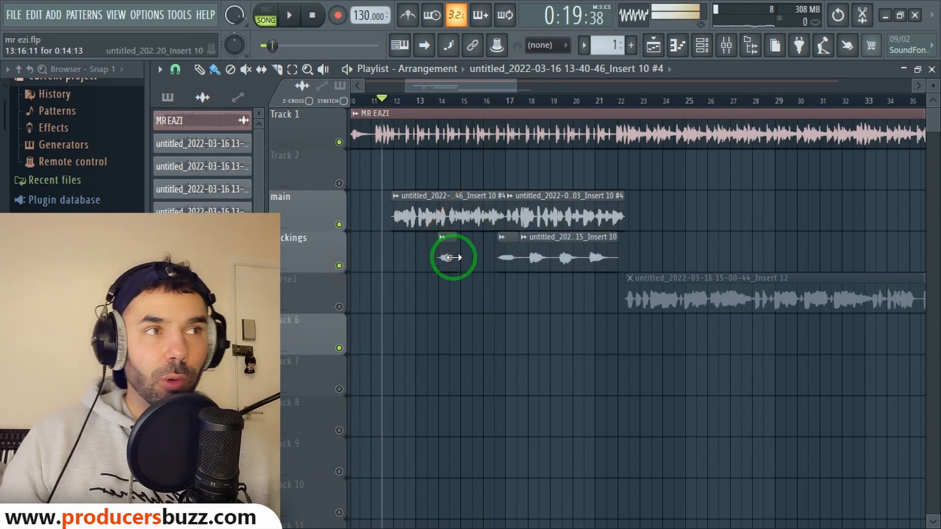
- Adjust the Fruity Reeverb 2 mix level on the Main Rec mixer track and mute the backings track in the playlist
left_click(734, 39)
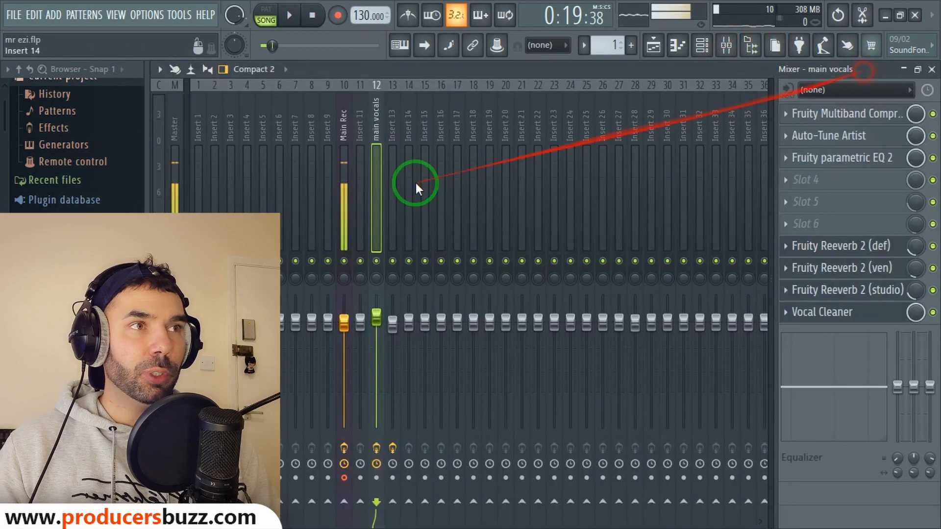
left_click(351, 151)
left_click(345, 154)
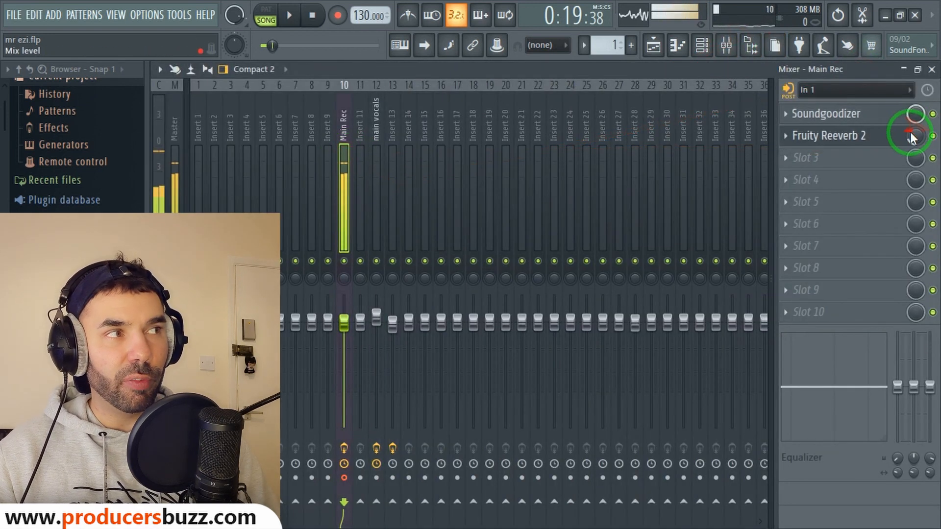
left_click_drag(911, 132, 871, 142)
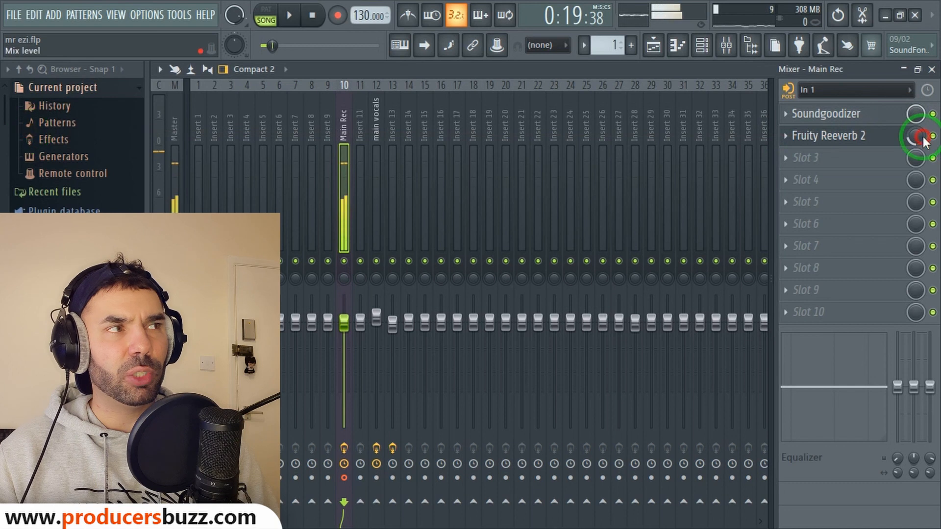
left_click(904, 71)
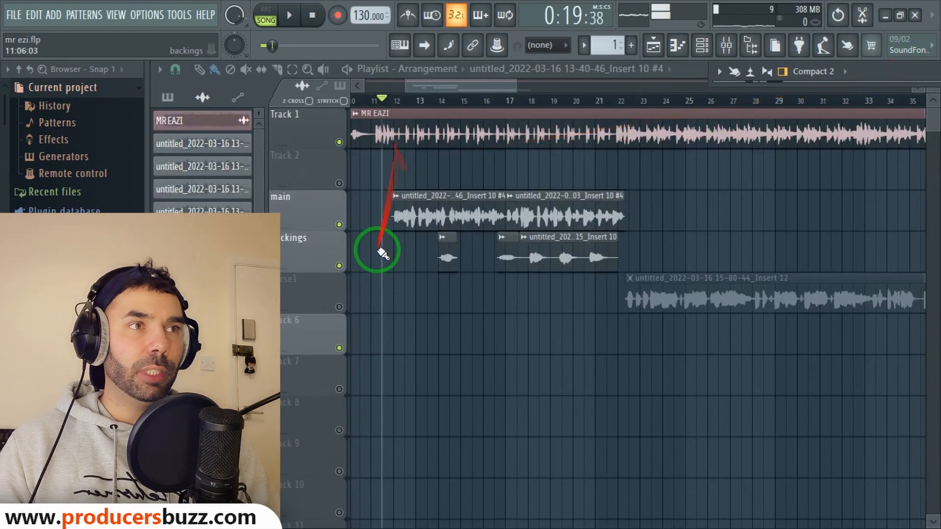
left_click(338, 266)
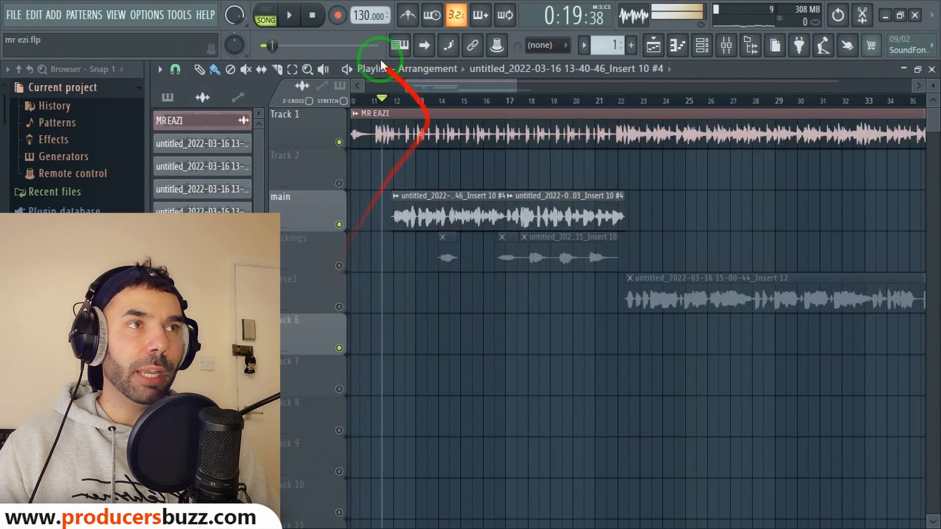
- Record a backing vocal take onto Track 6 from between bars 11 and 12, stopping shortly after bar 20
left_click(292, 18)
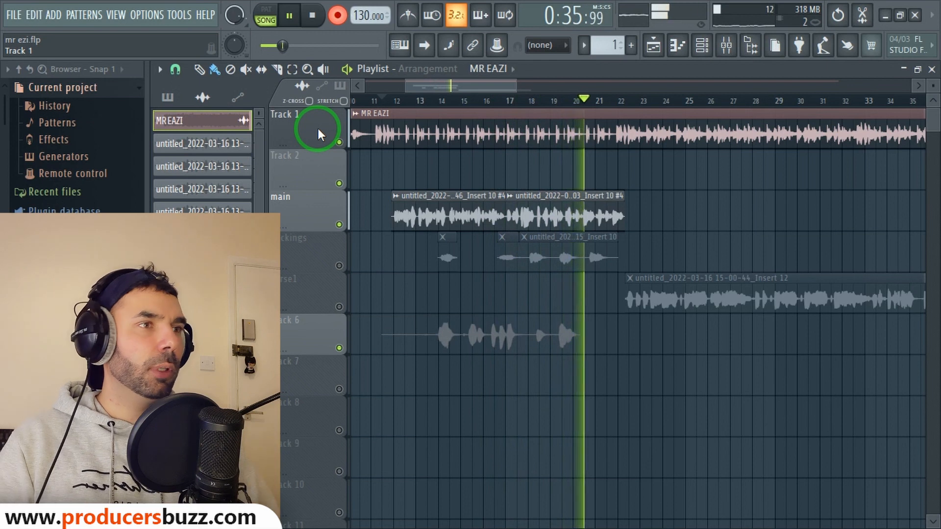
key("space")
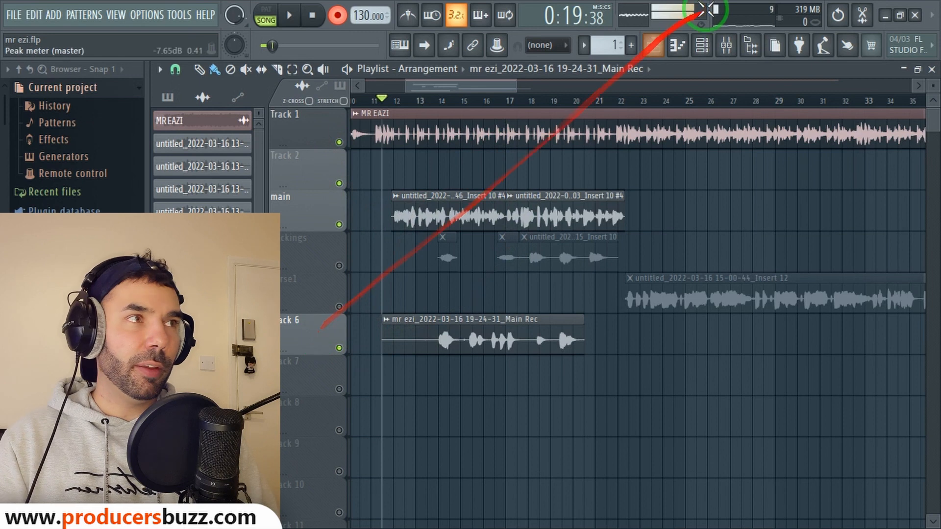
- Bypass Fruity Reeverb 2 on the Main Rec mixer track and return to the playlist
left_click(726, 45)
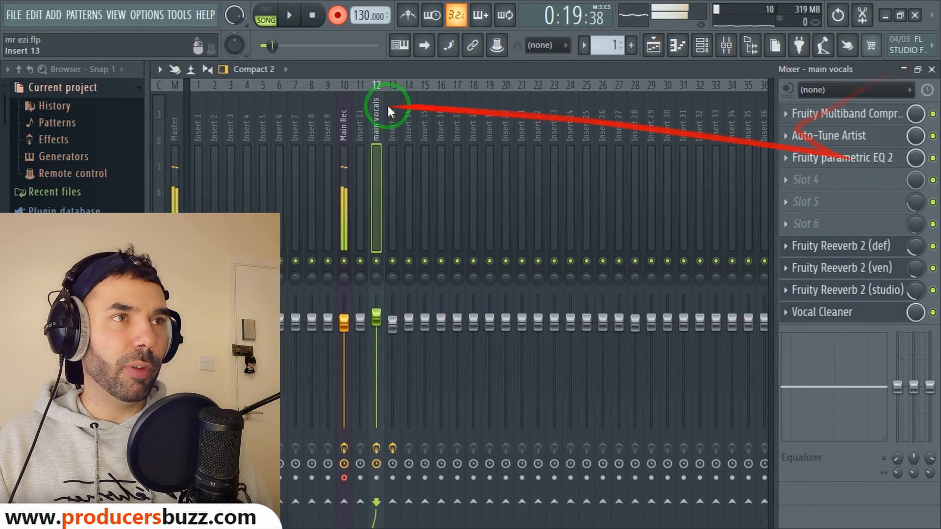
left_click(343, 120)
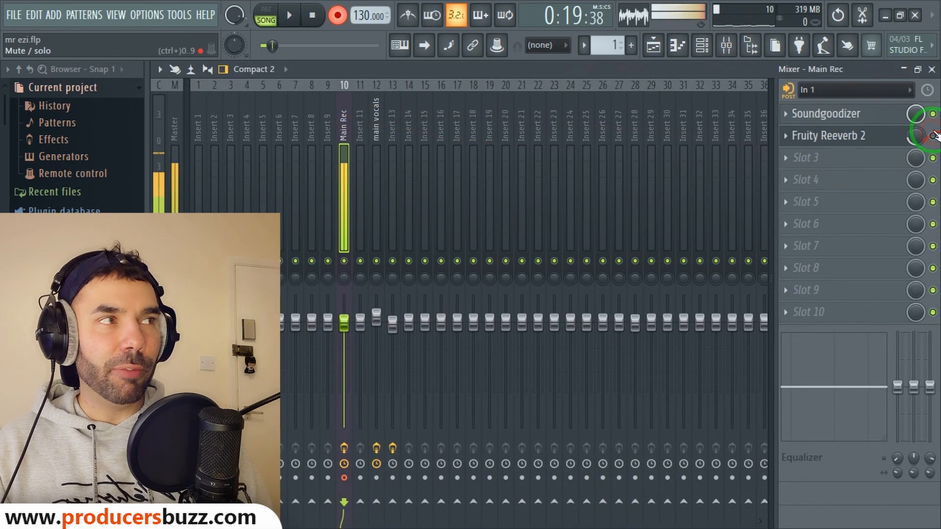
left_click(903, 70)
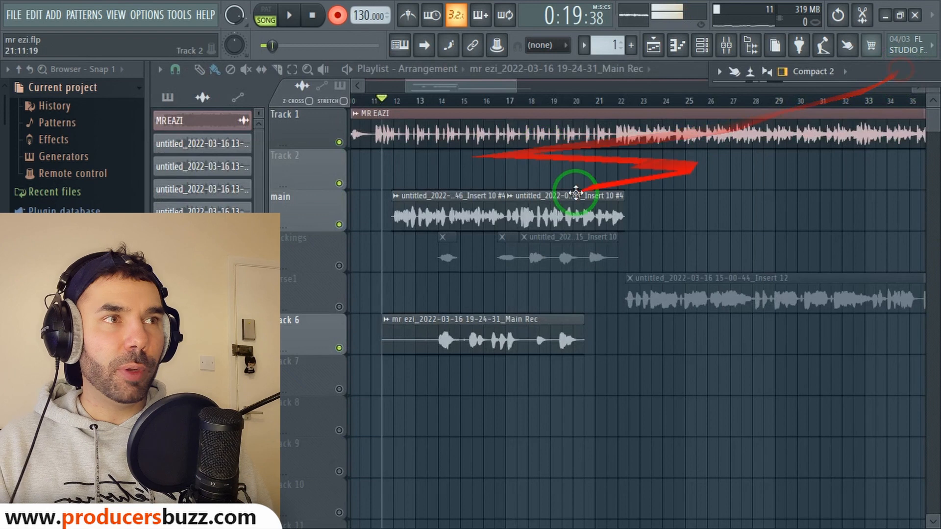
- Route the new Track 6 clip to mixer track 13, disarm recording, and play the section back from just before bar 13
double_click(427, 337)
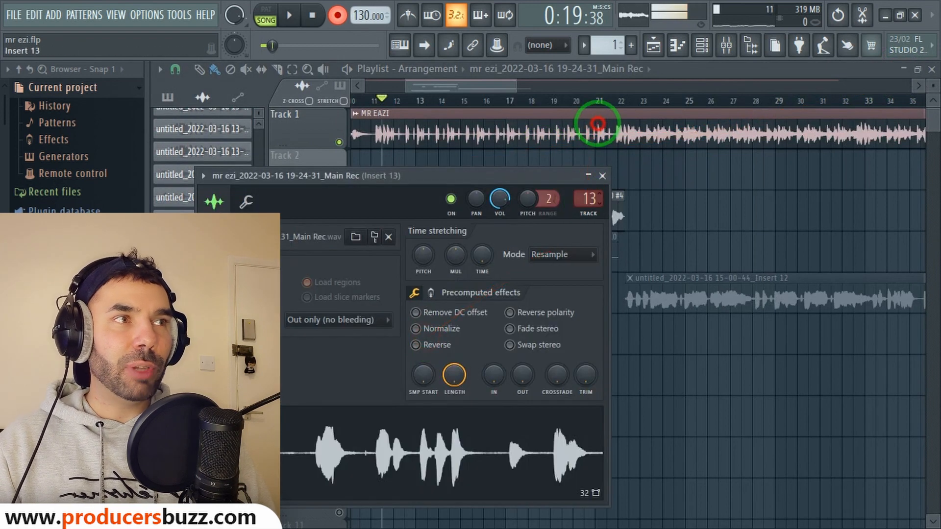
left_click(602, 176)
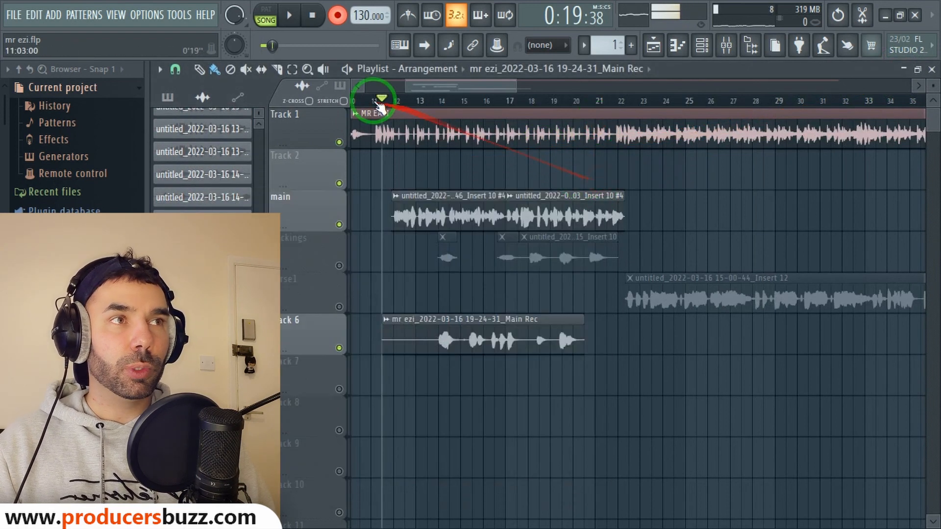
left_click_drag(378, 101, 422, 102)
key("space")
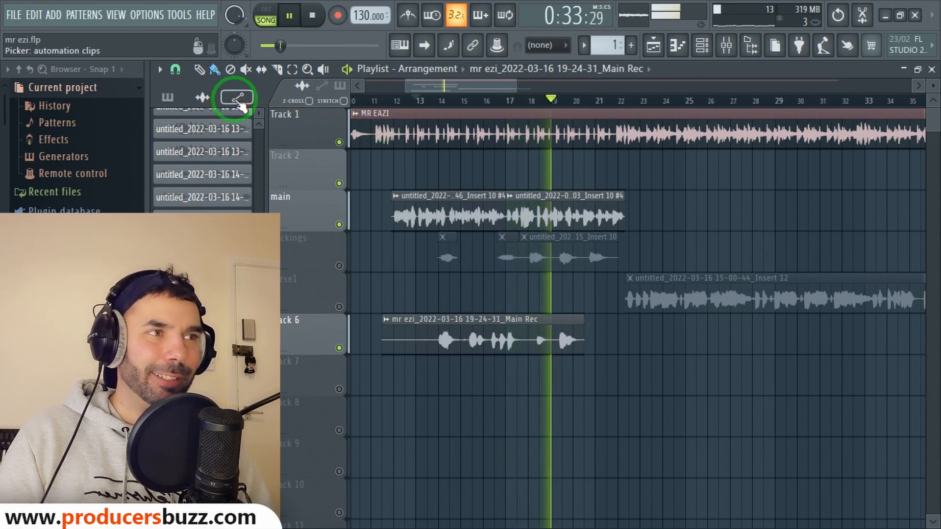
key("space")
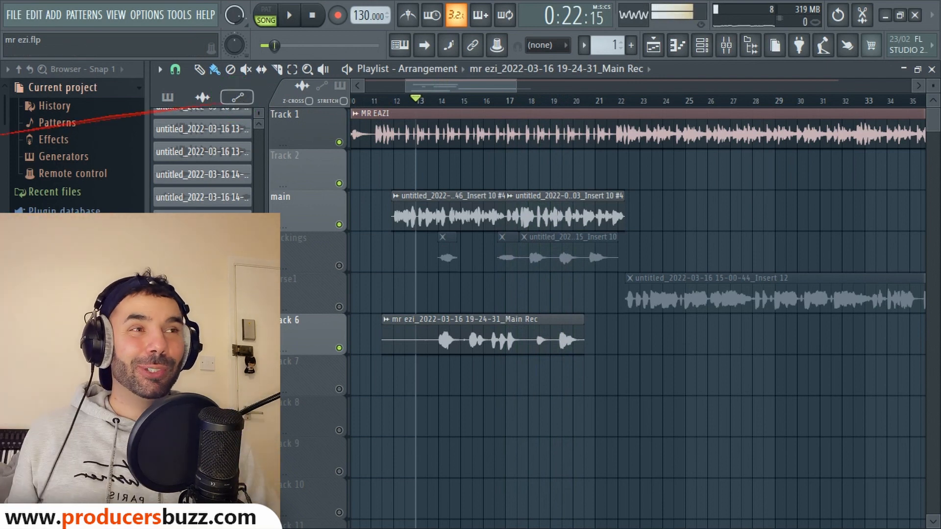
- Toggle Fruity Reeverb 2 on the Main Rec mixer track to compare the vocal with and without reverb
left_click(727, 46)
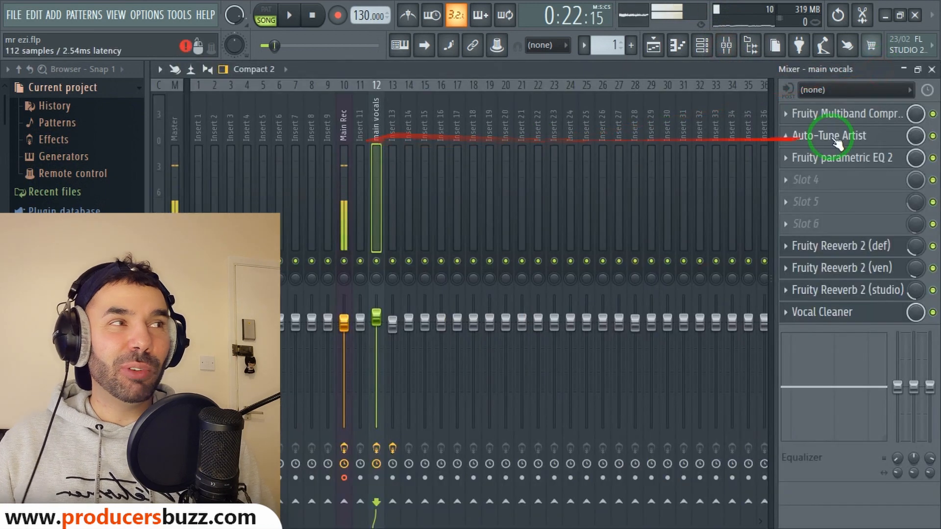
left_click(342, 124)
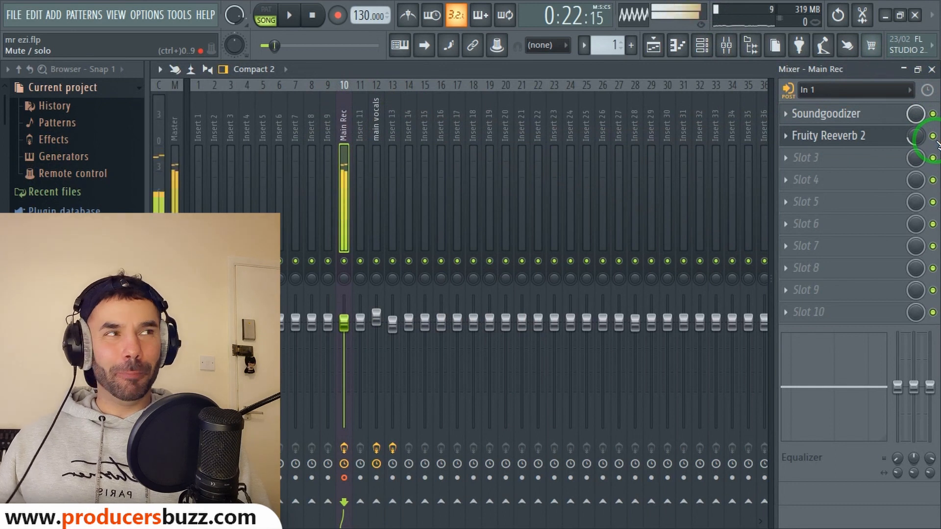
left_click(932, 69)
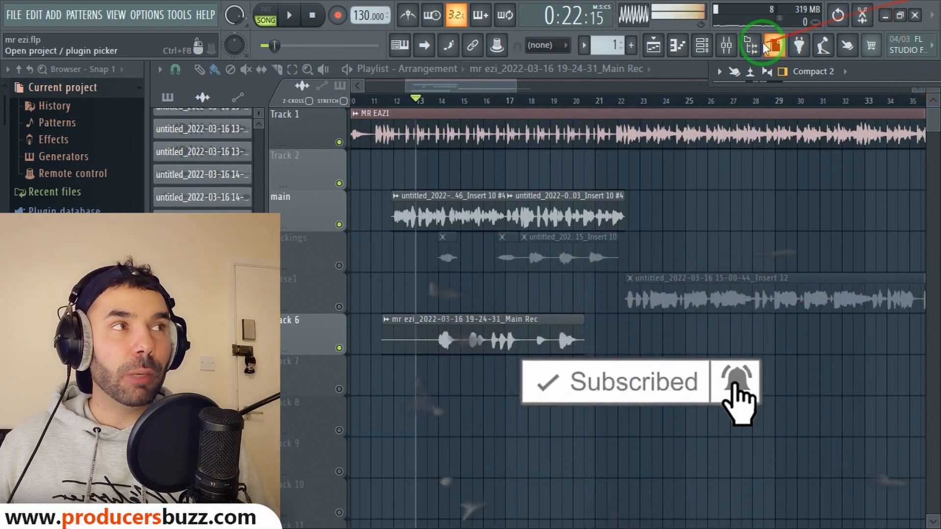
- Review the Vocal Cleaner settings and its preset list on the main vocals mixer track, and close the plugin
double_click(885, 69)
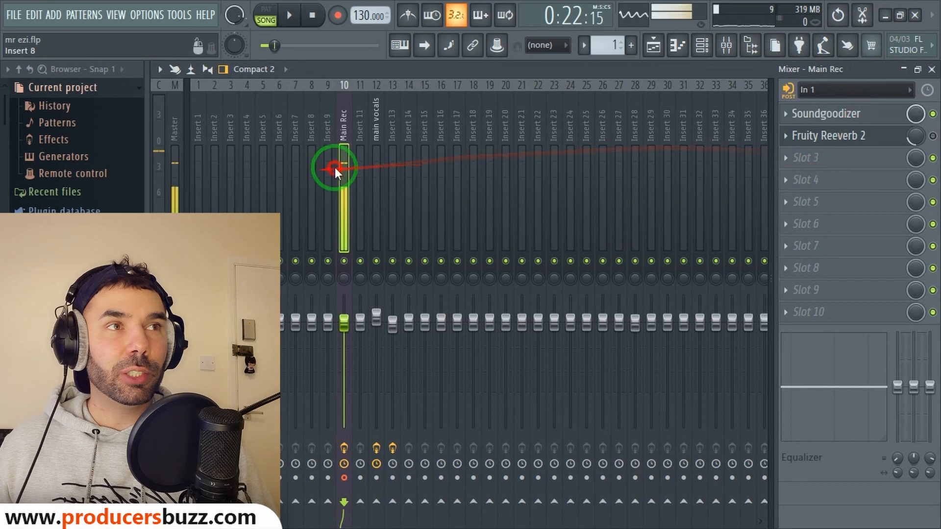
left_click(376, 167)
left_click(853, 321)
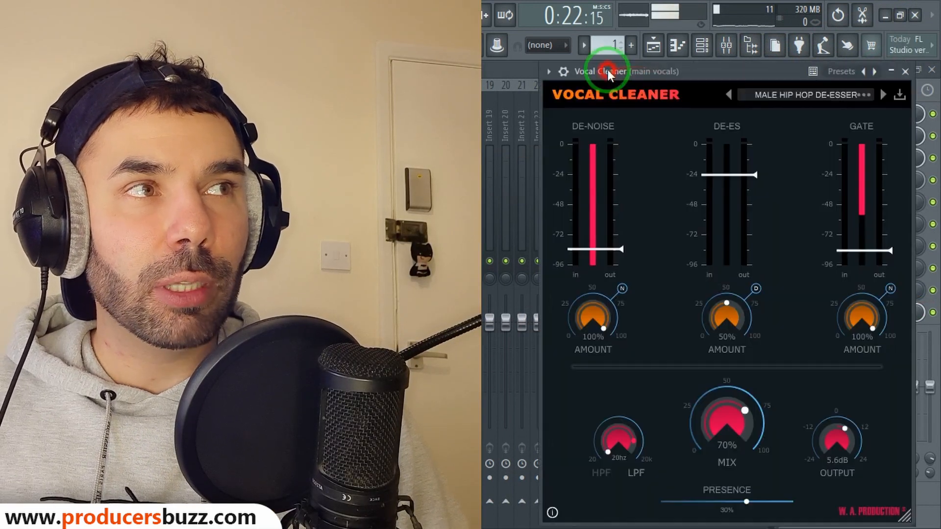
left_click_drag(608, 70, 326, 69)
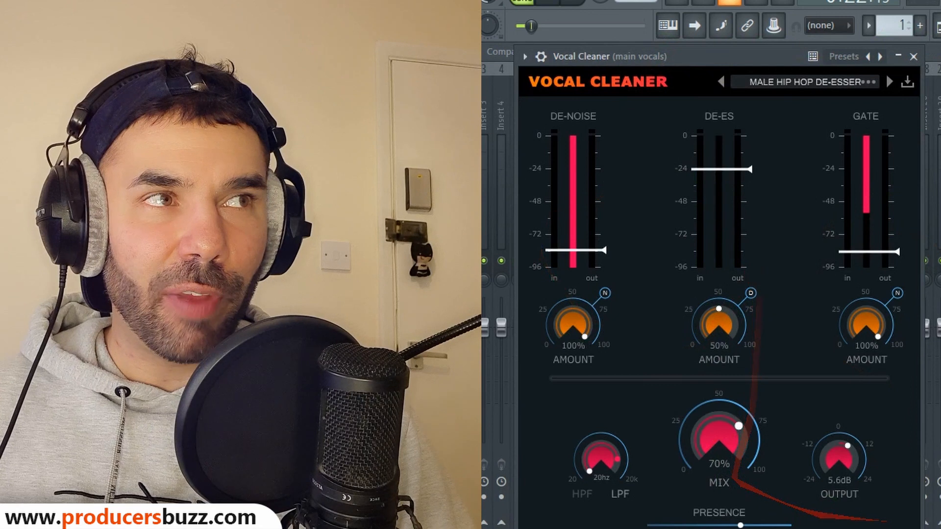
left_click(833, 82)
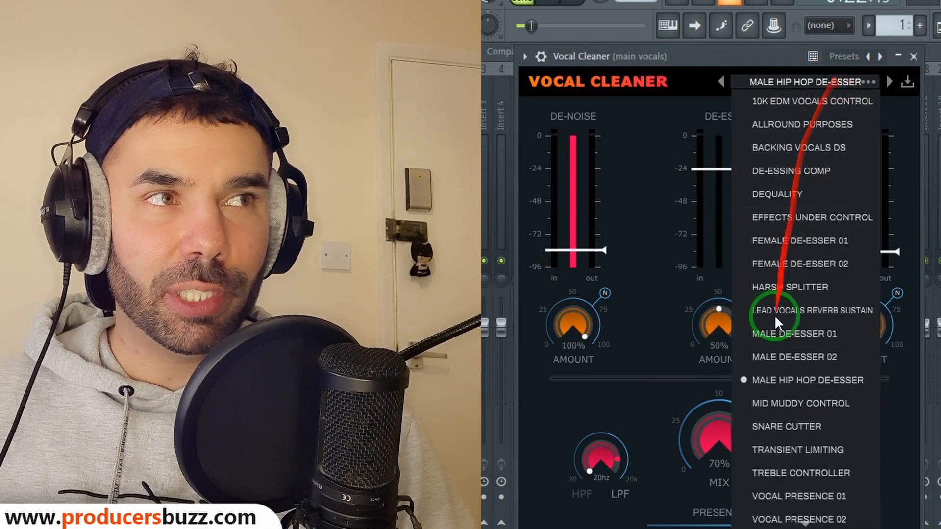
left_click_drag(651, 57, 666, 58)
double_click(759, 56)
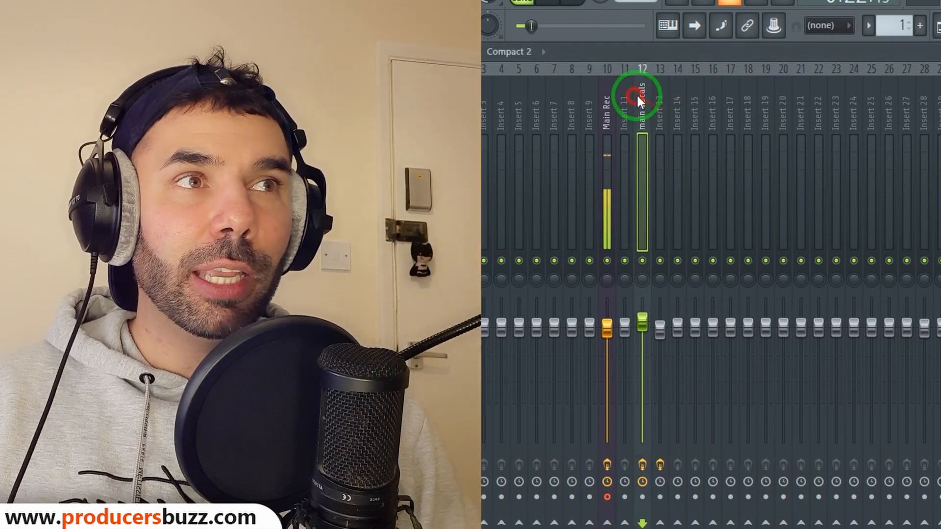
- Save the main vocals mixer track state as a preset named "Mr Eazi Inpired Vocals"
right_click(638, 98)
mouse_move(689, 148)
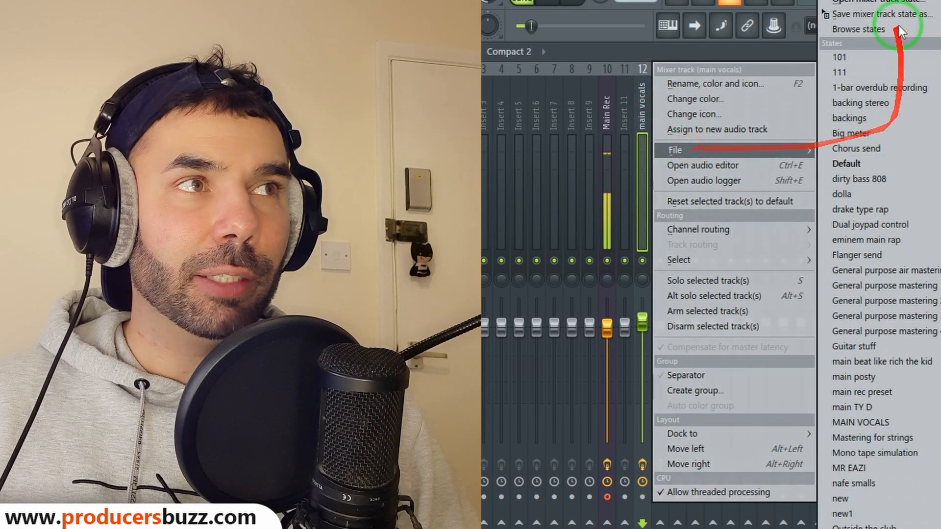
left_click(892, 10)
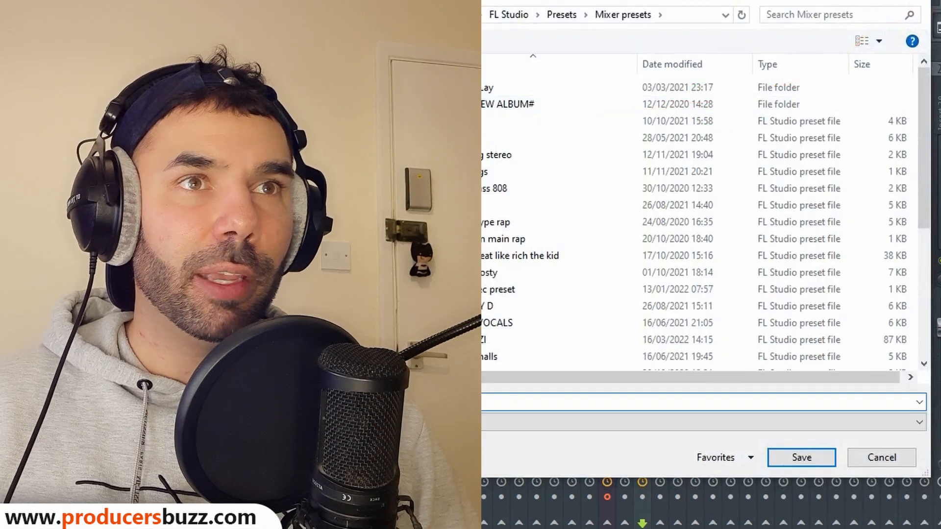
type("Mr Eazi Inpired Vocals")
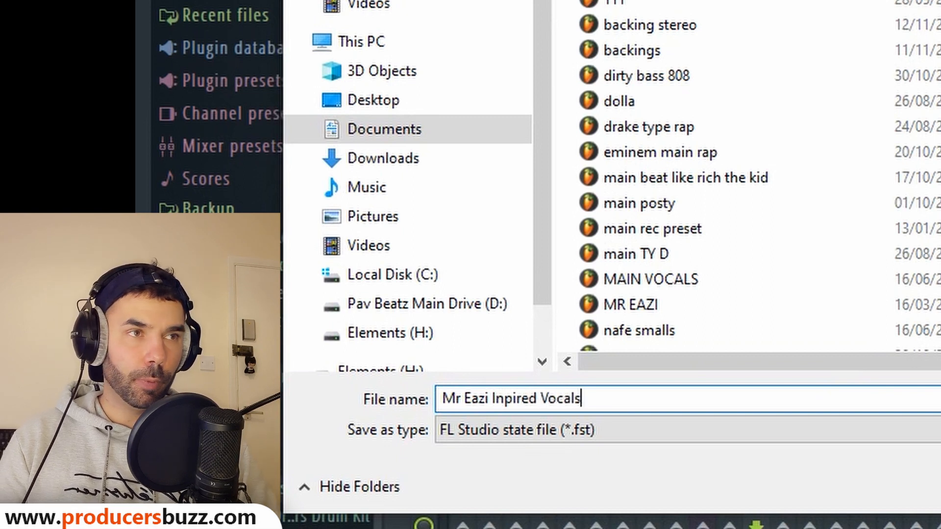
key("Return")
- Load the "Mr Eazi Inpired Vocals" mixer track state onto the empty Insert 36 track
left_click_drag(538, 139, 357, 127)
right_click(357, 107)
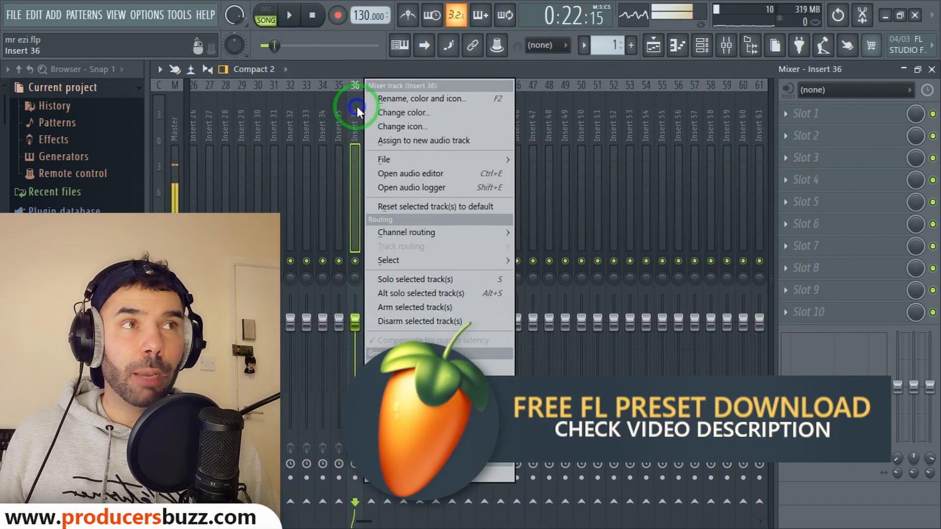
mouse_move(414, 163)
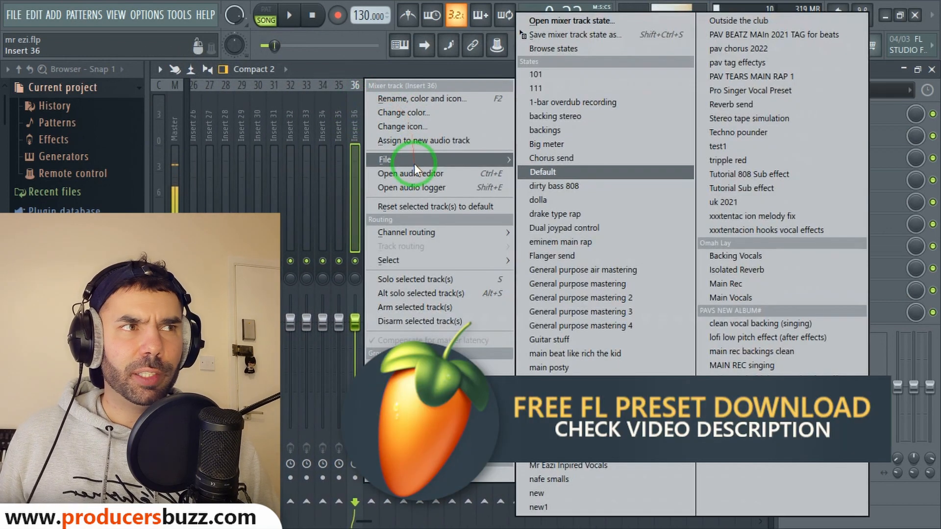
left_click(592, 21)
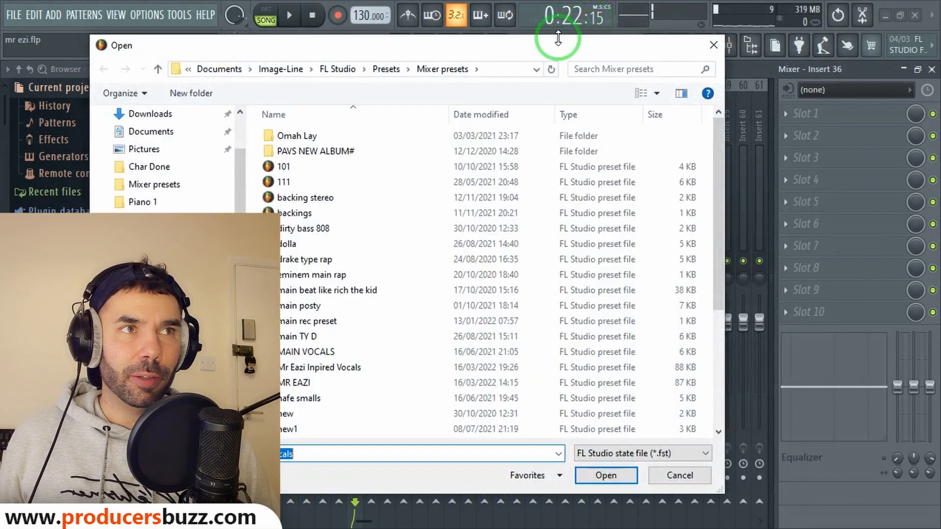
left_click(328, 370)
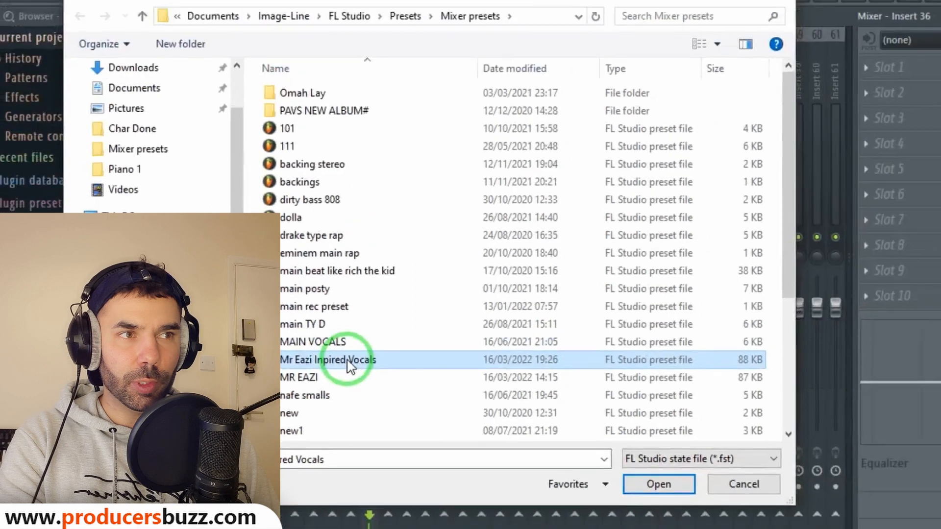
left_click(335, 367)
left_click(336, 370)
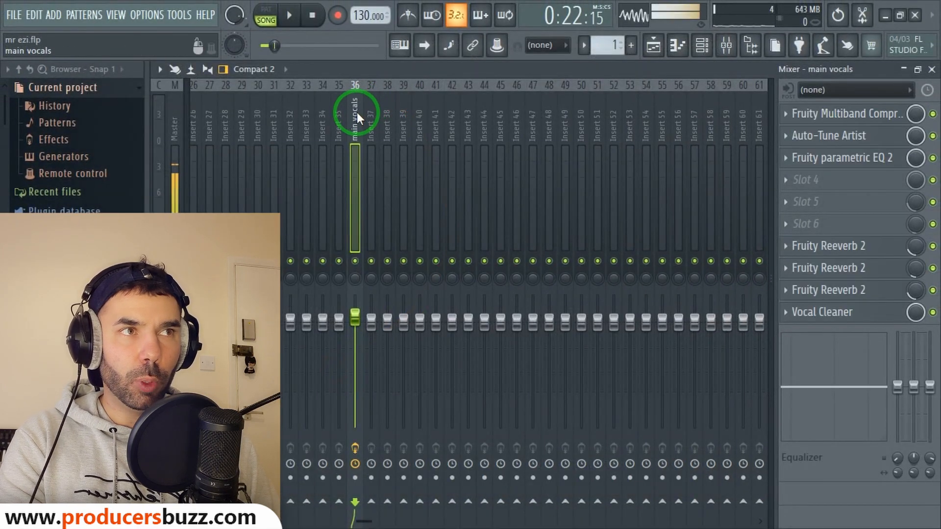
left_click_drag(355, 105, 354, 128)
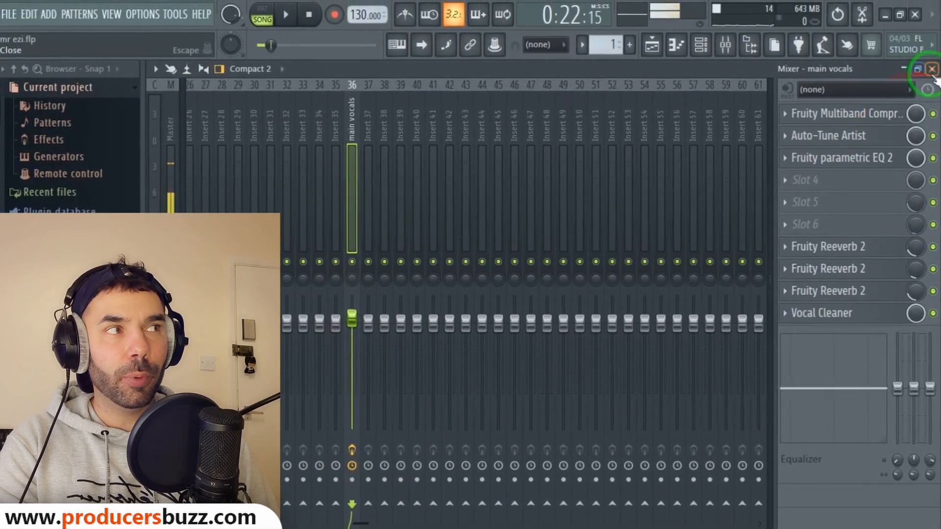
- Adjust the mixer track routing in the first main vocal clip's channel settings and play the section back in the playlist
left_click(931, 73)
double_click(433, 193)
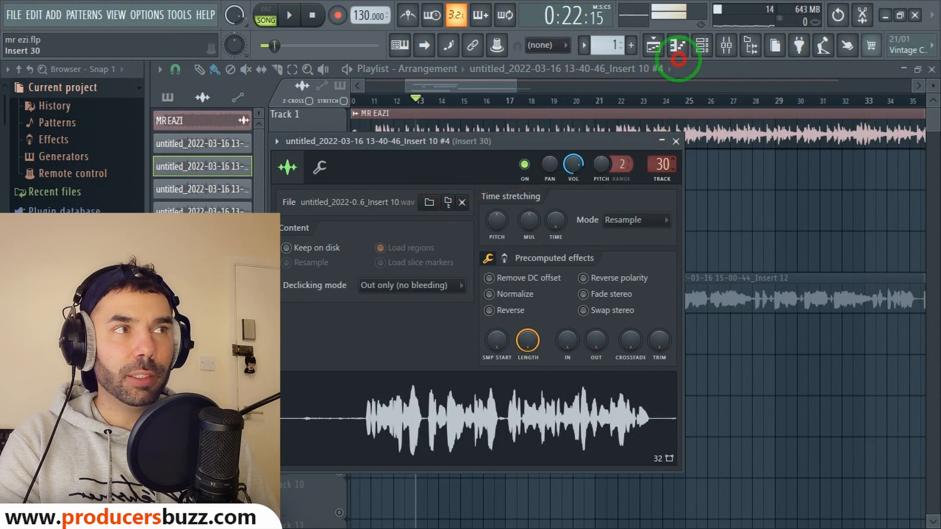
left_click(676, 142)
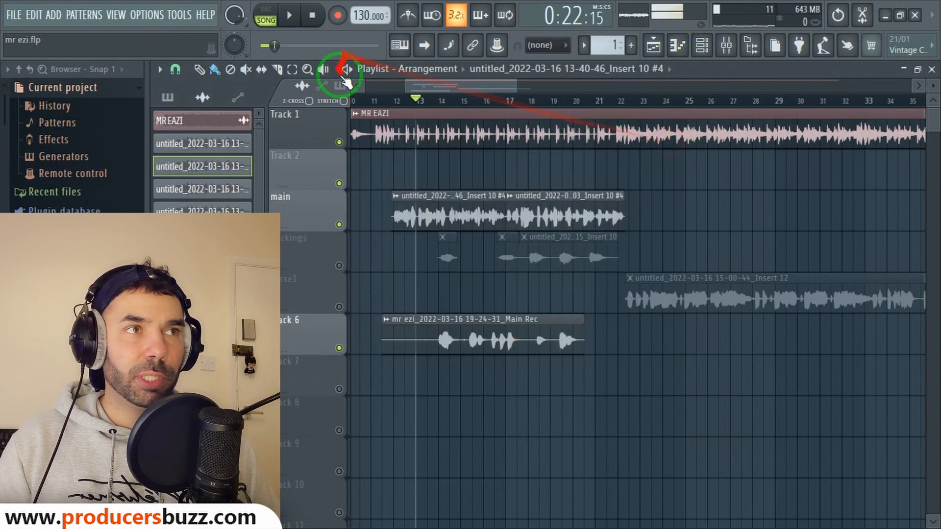
key("space")
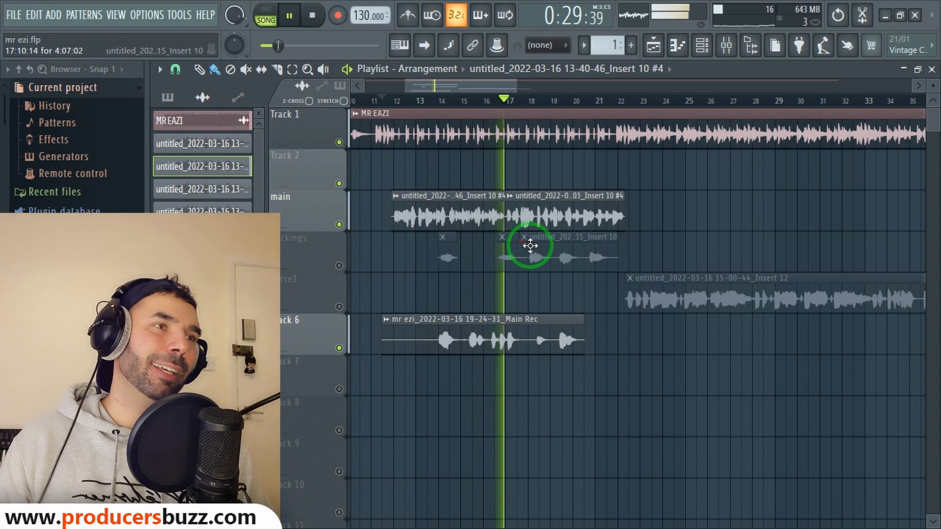
key("space")
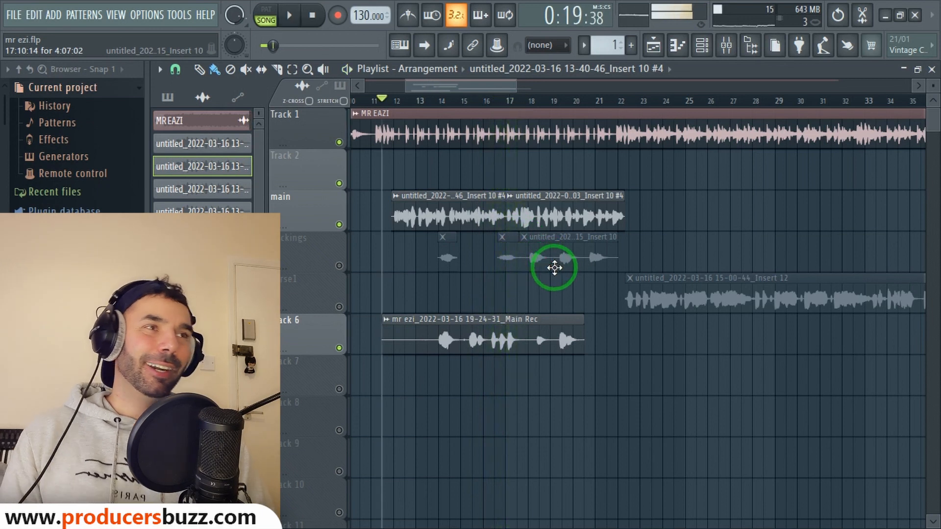